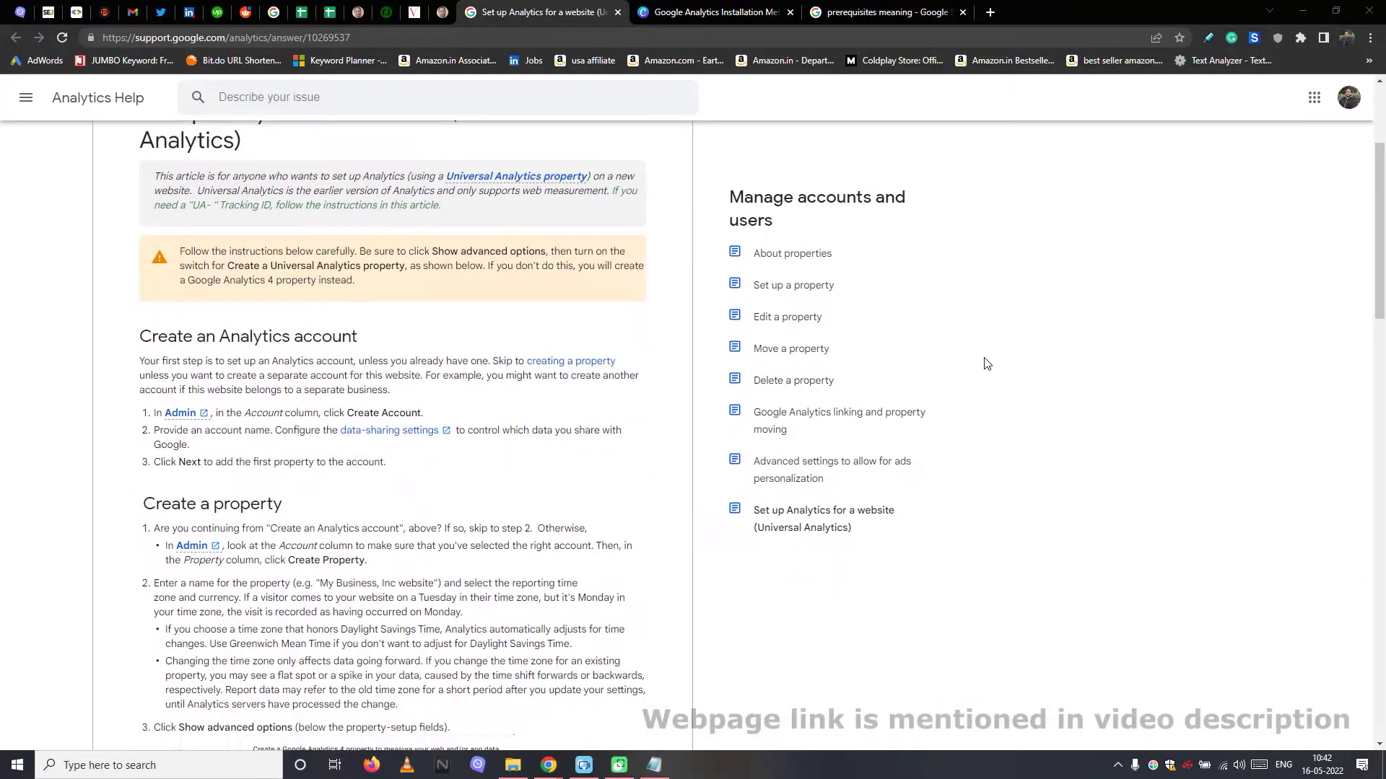
Step: Scroll the help article down to the Universal Analytics Create a property steps
scroll(986, 363, "down", 3)
scroll(988, 359, "down", 8)
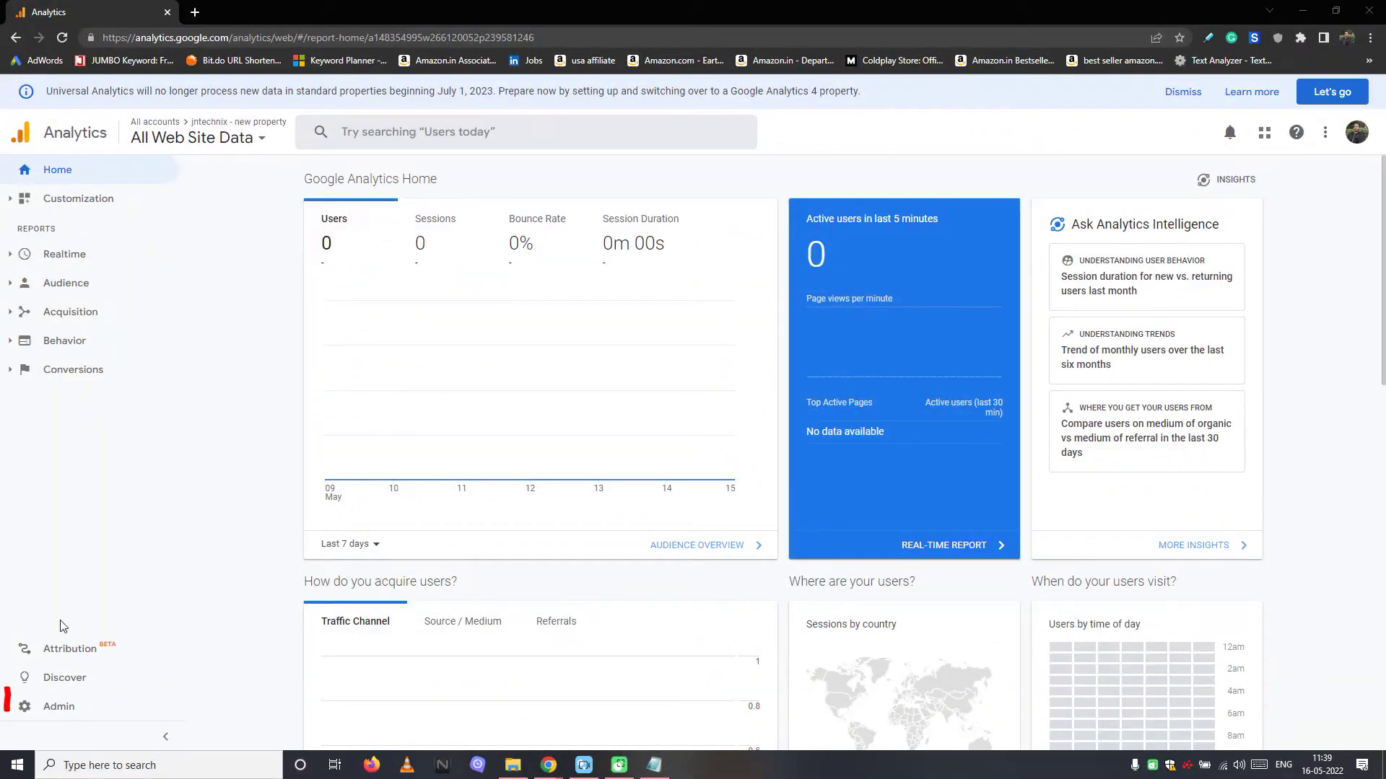
Step: In Admin's Setup Assistant, open the test web stream and reveal its gtag.js global site tag
left_click(73, 714)
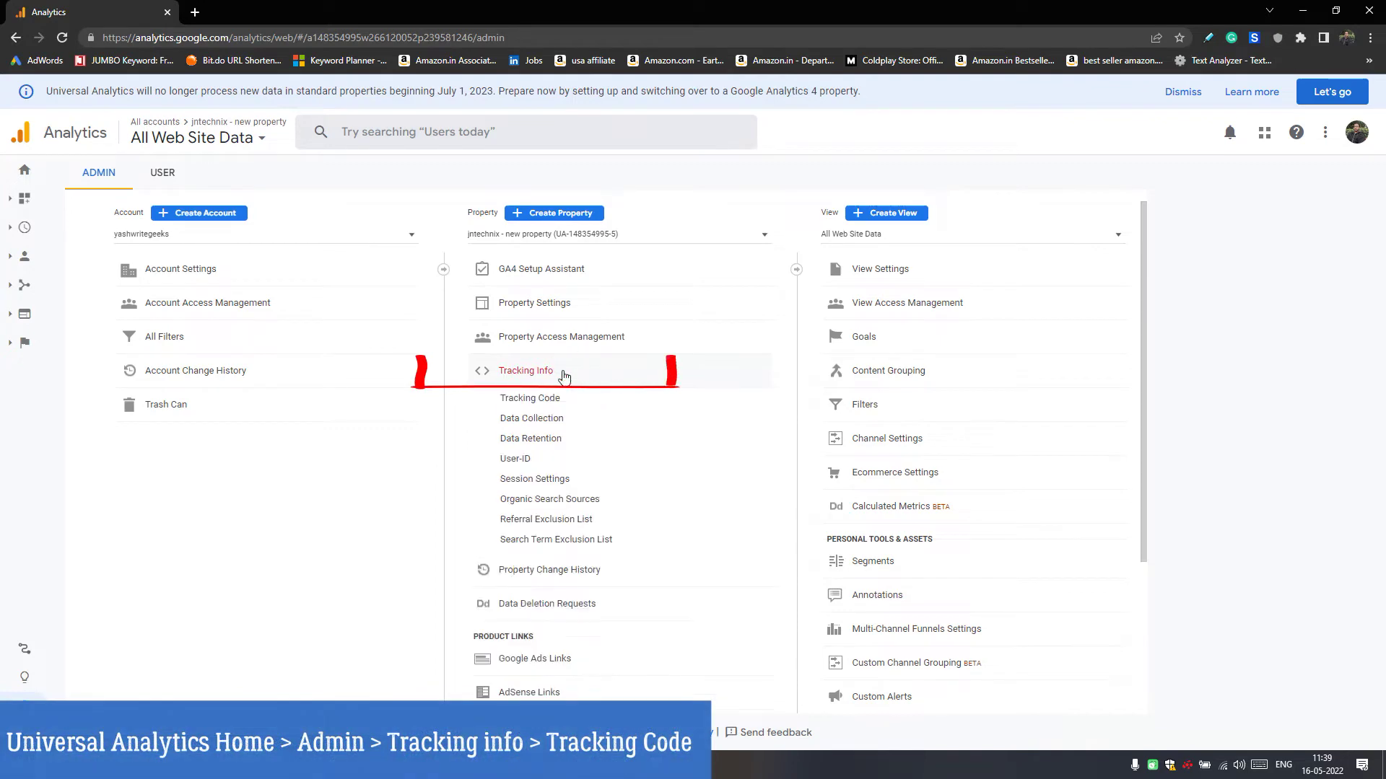
left_click(510, 398)
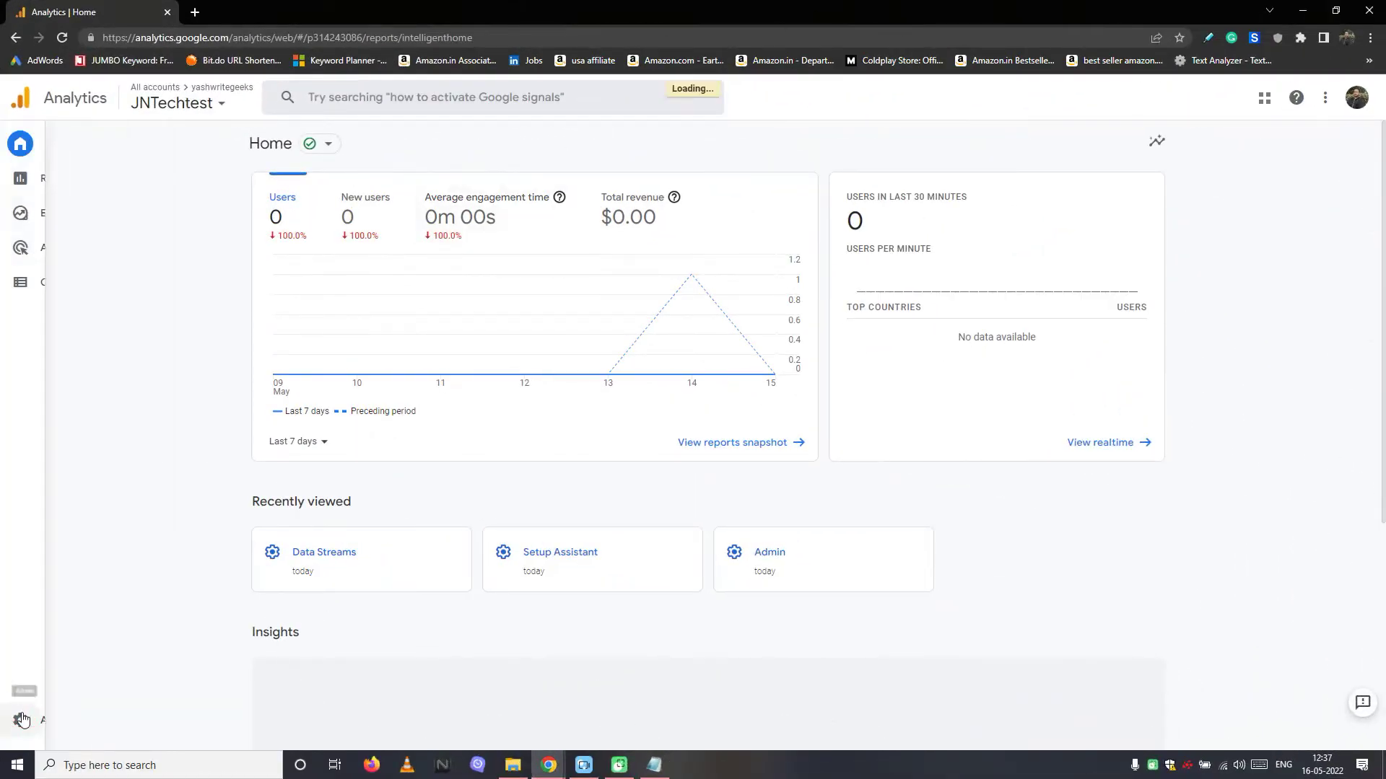
left_click(22, 719)
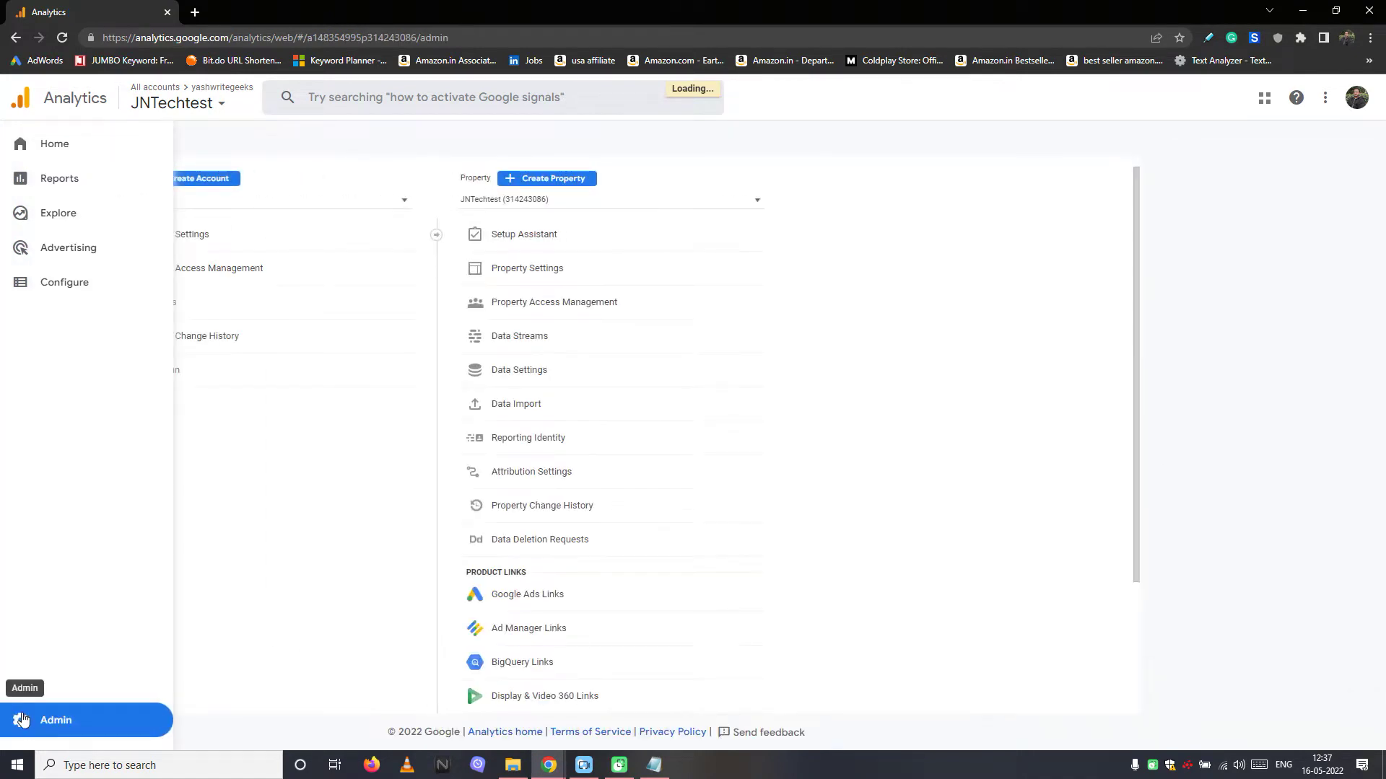
left_click(545, 245)
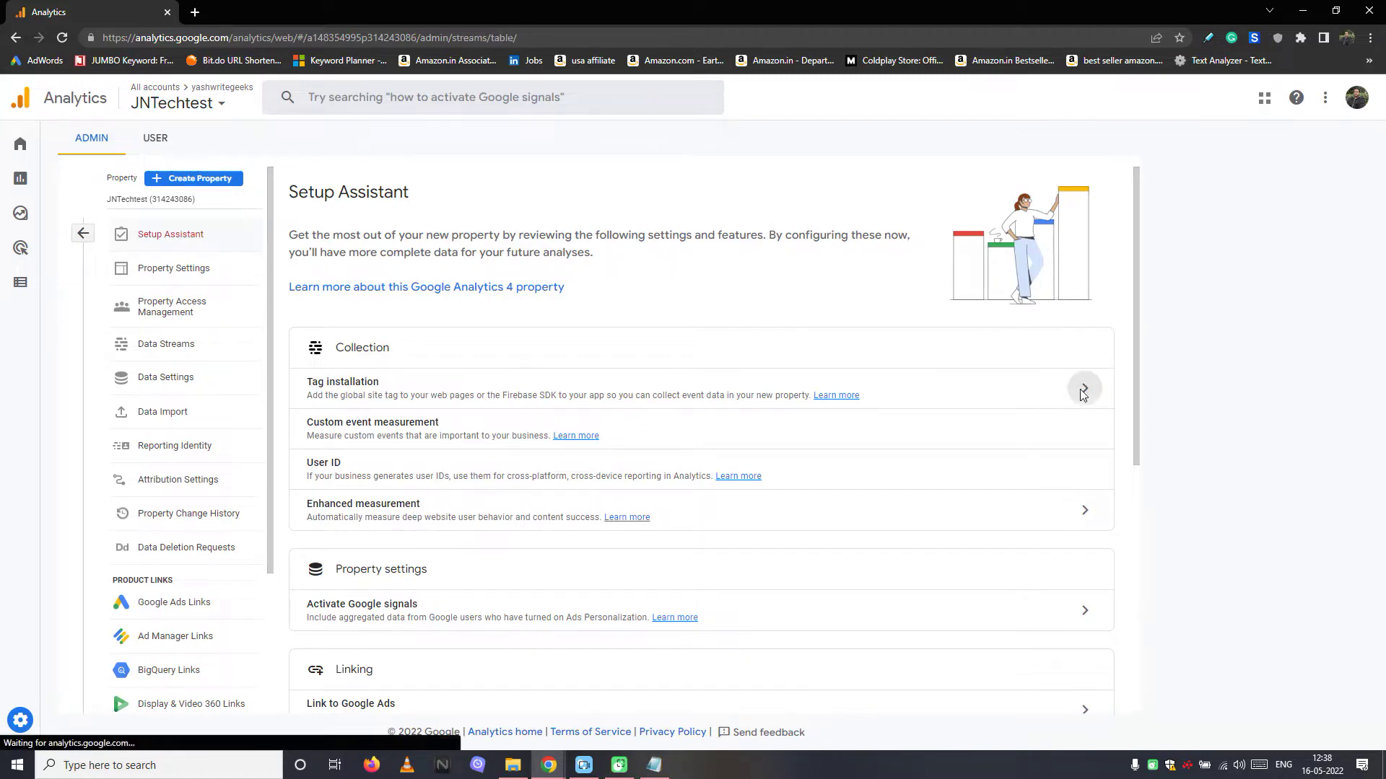
left_click(638, 264)
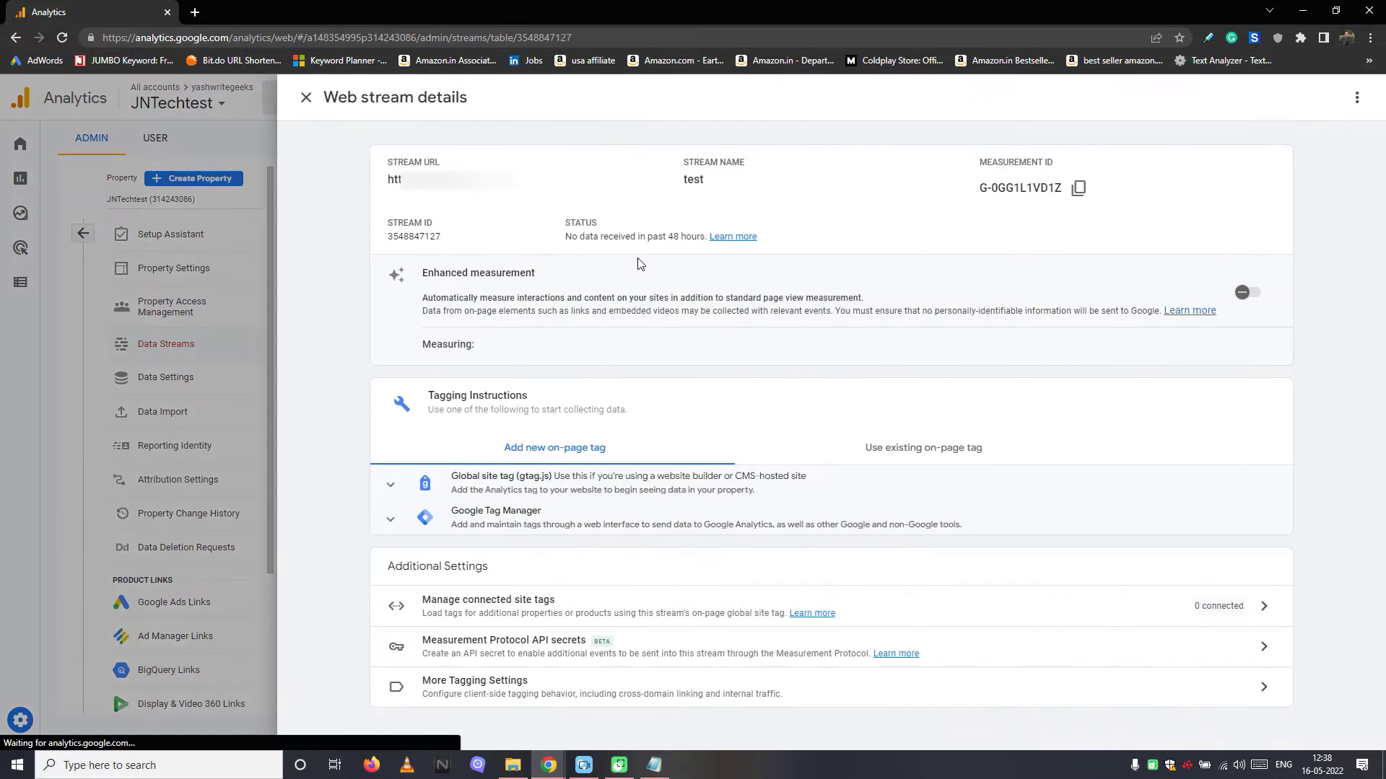
left_click(669, 506)
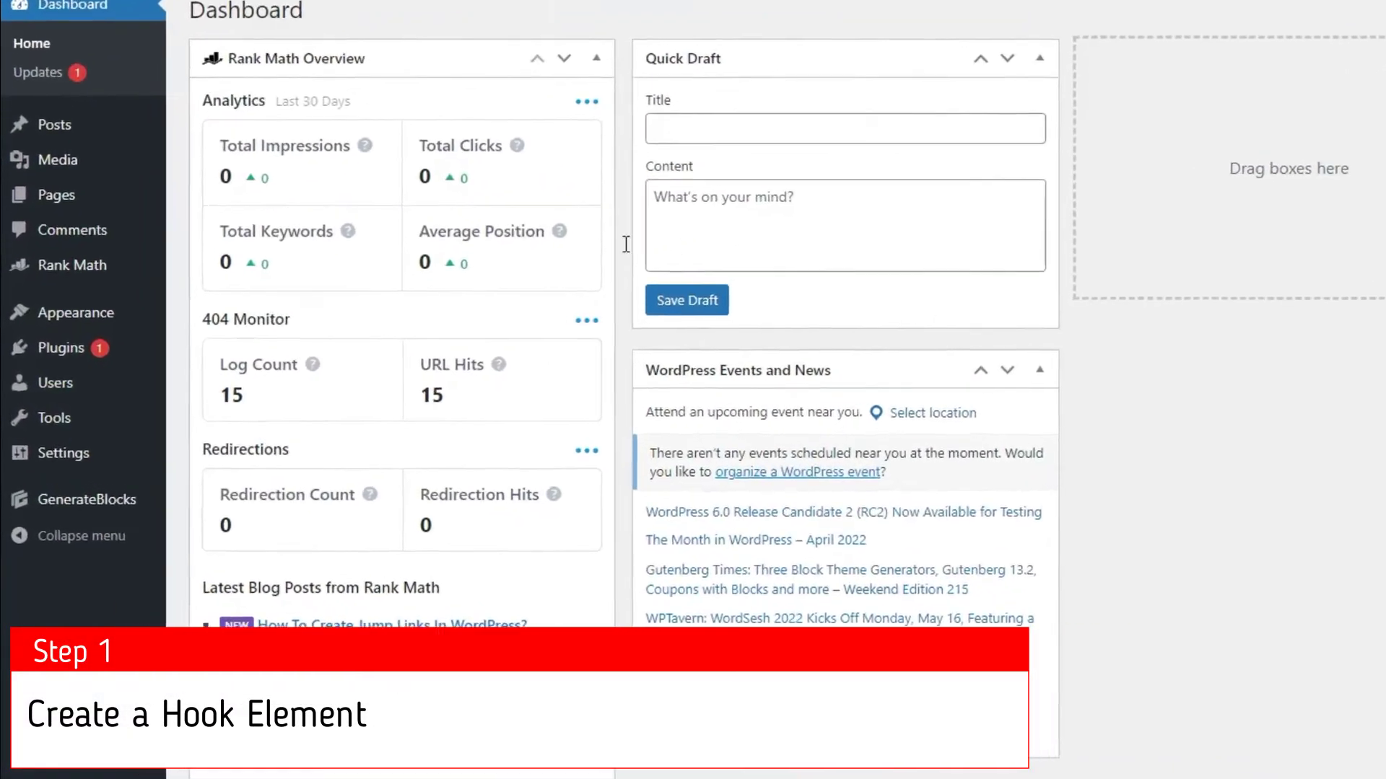
Step: Create a new Hook element from GeneratePress Appearance > Elements
mouse_move(126, 290)
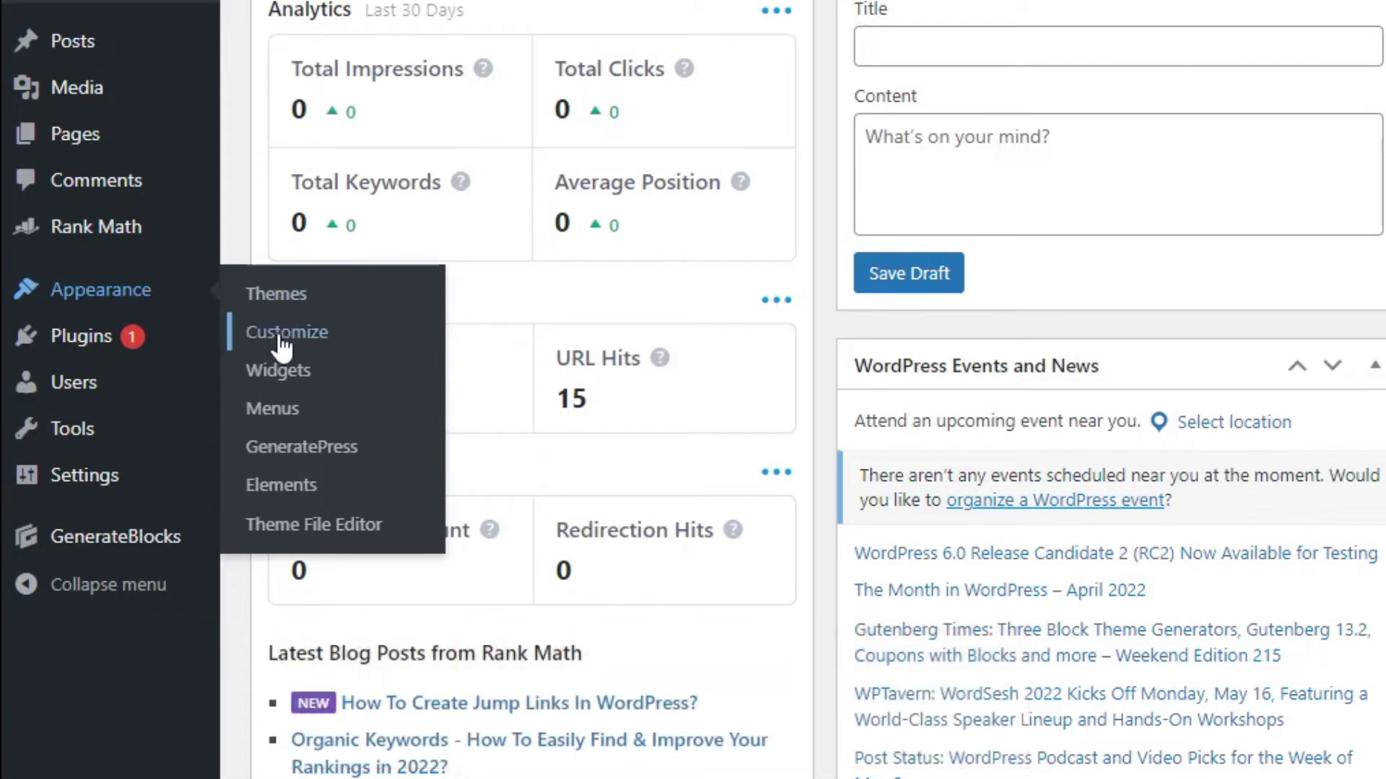
left_click(290, 486)
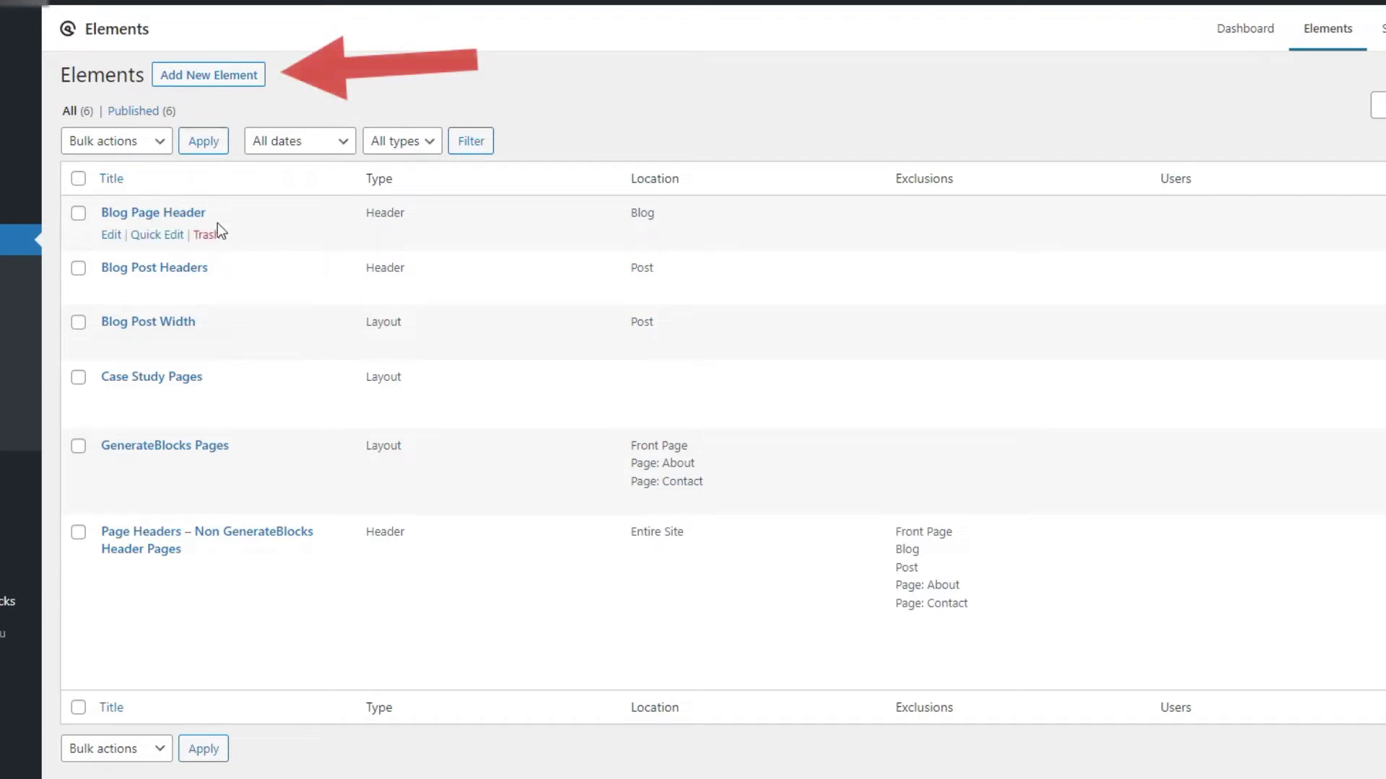
left_click(237, 90)
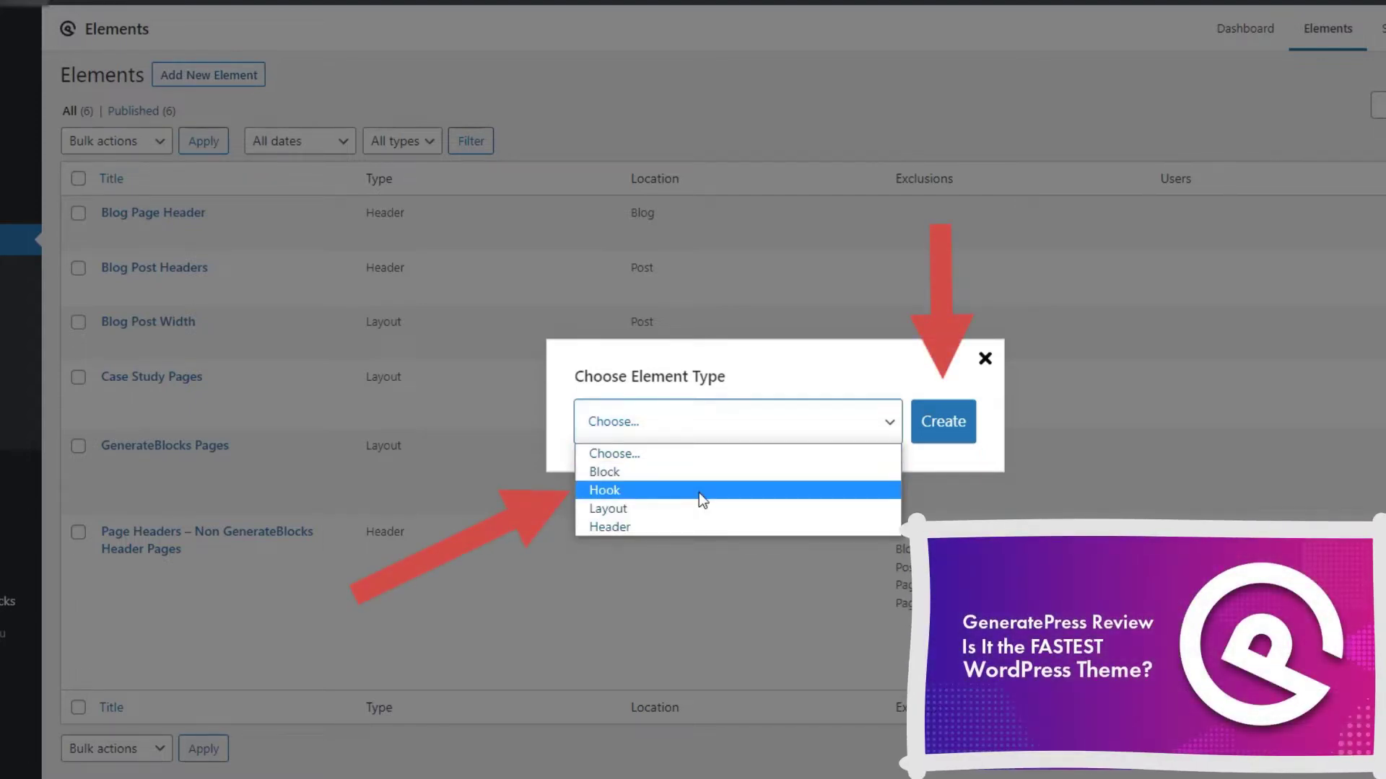
left_click(699, 493)
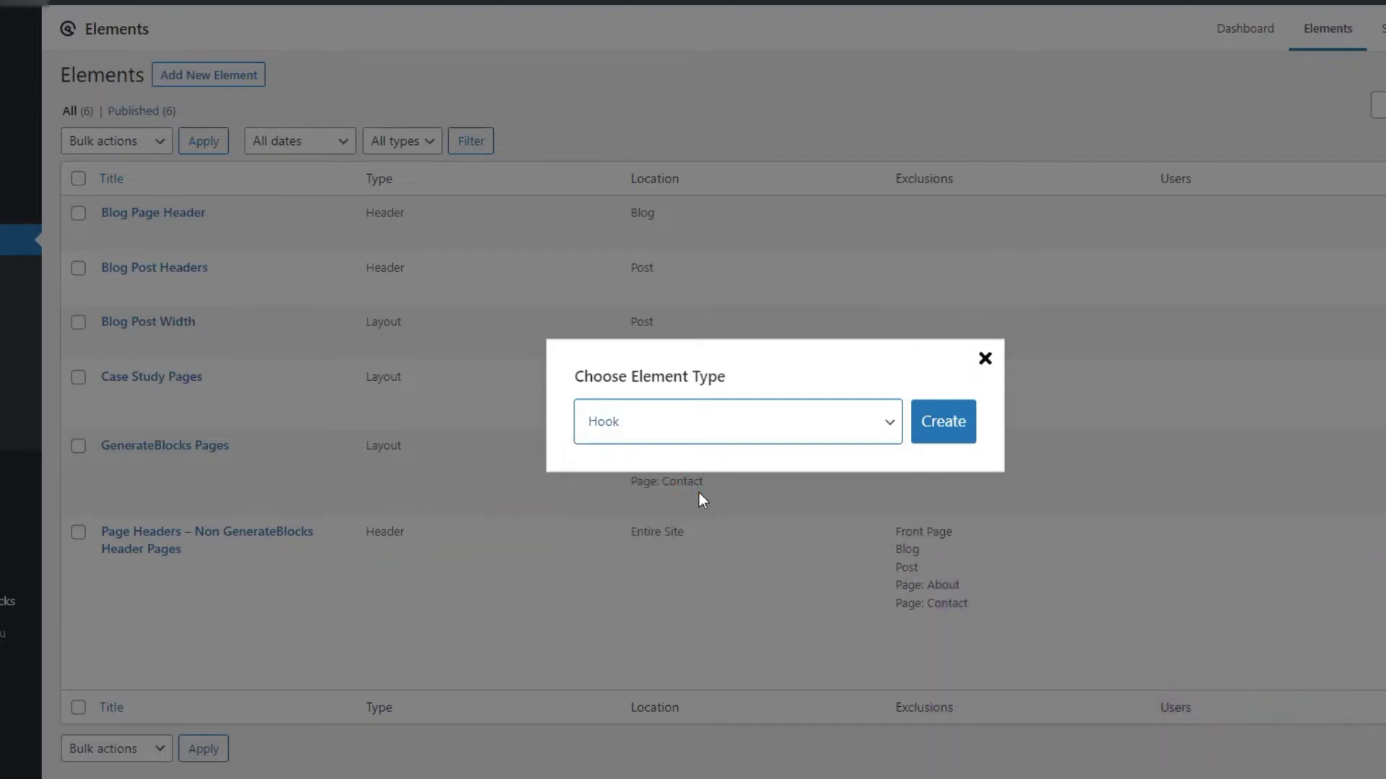
left_click(934, 424)
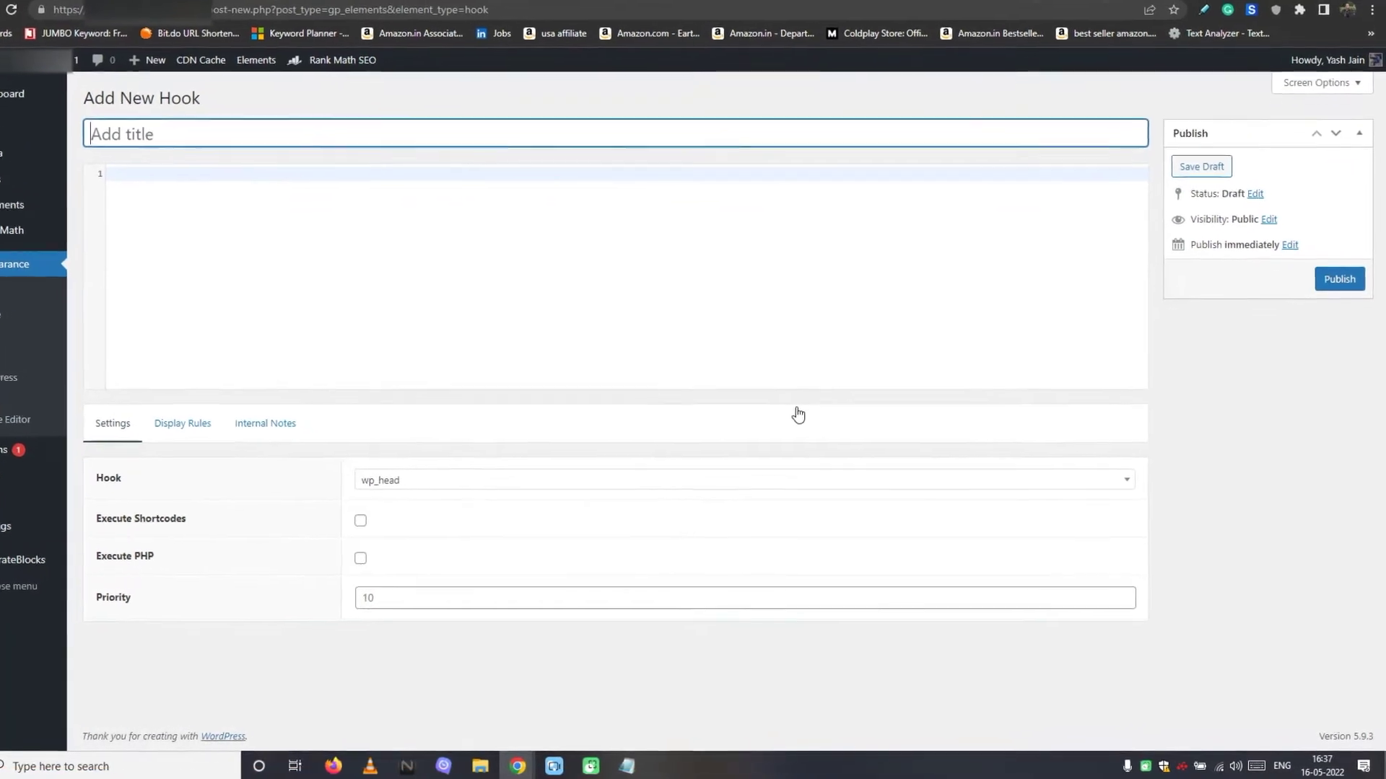
Step: Title the new hook 'Google Analytics'
left_click(343, 120)
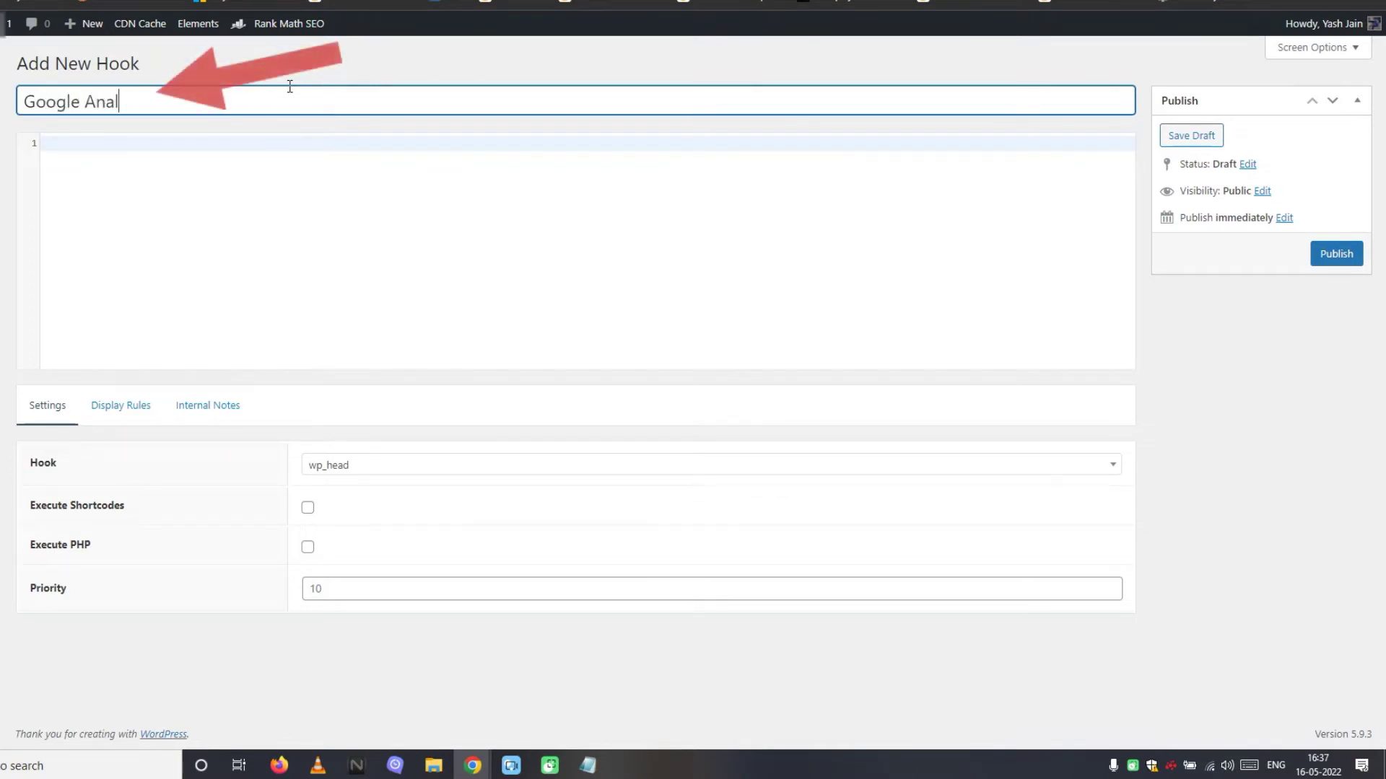
type("Google Analytics")
left_click(184, 265)
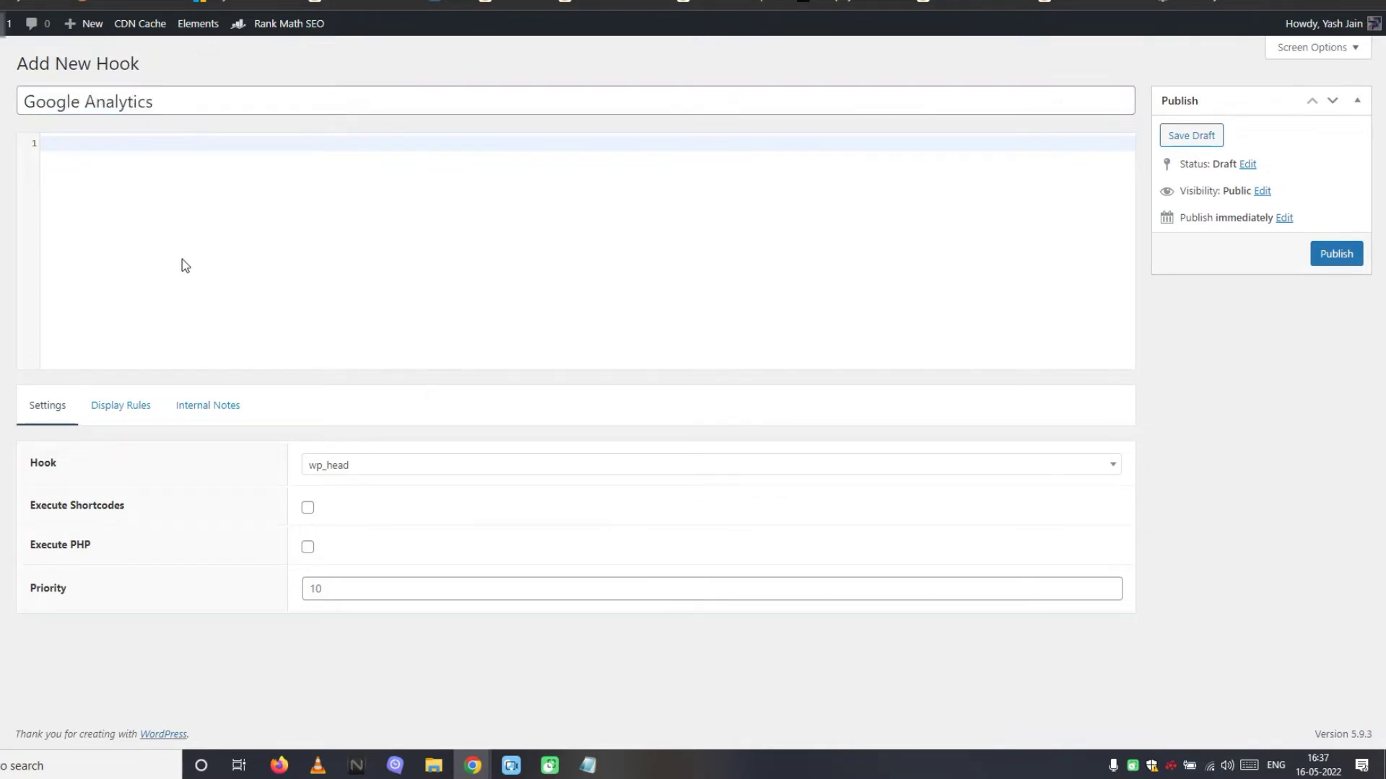
Step: Copy the gtag.js script from Notepad and paste it into the hook's code area
left_click(587, 765)
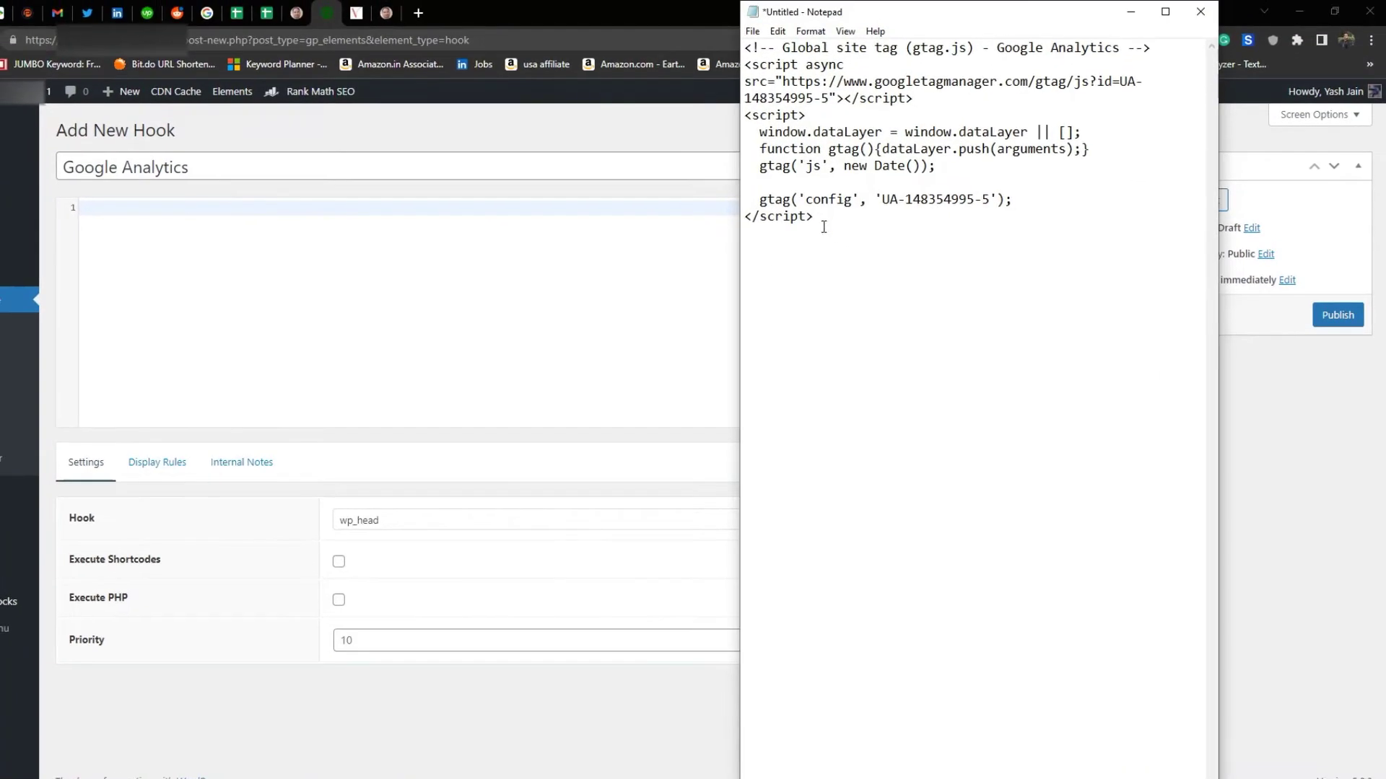
left_click_drag(814, 207, 707, 33)
right_click(790, 92)
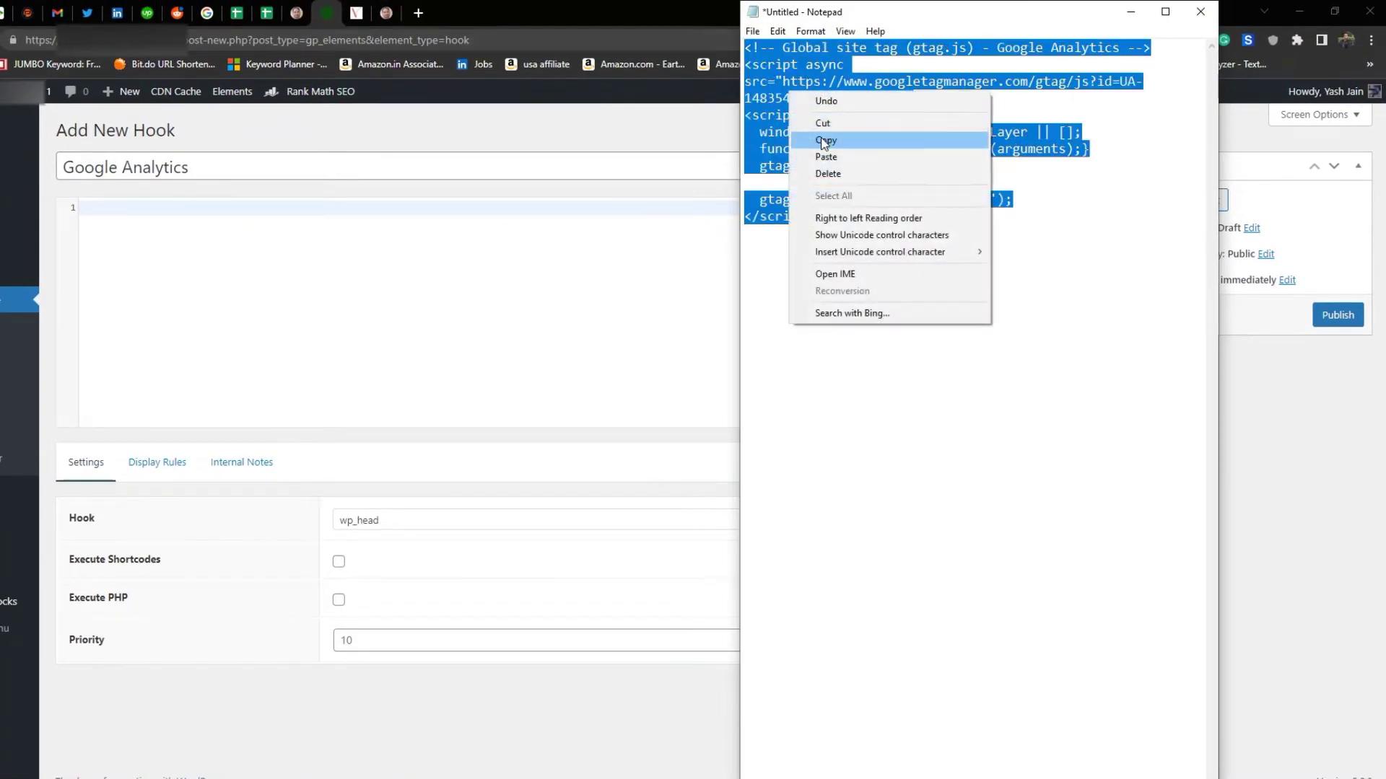
left_click(823, 142)
left_click(471, 266)
right_click(419, 232)
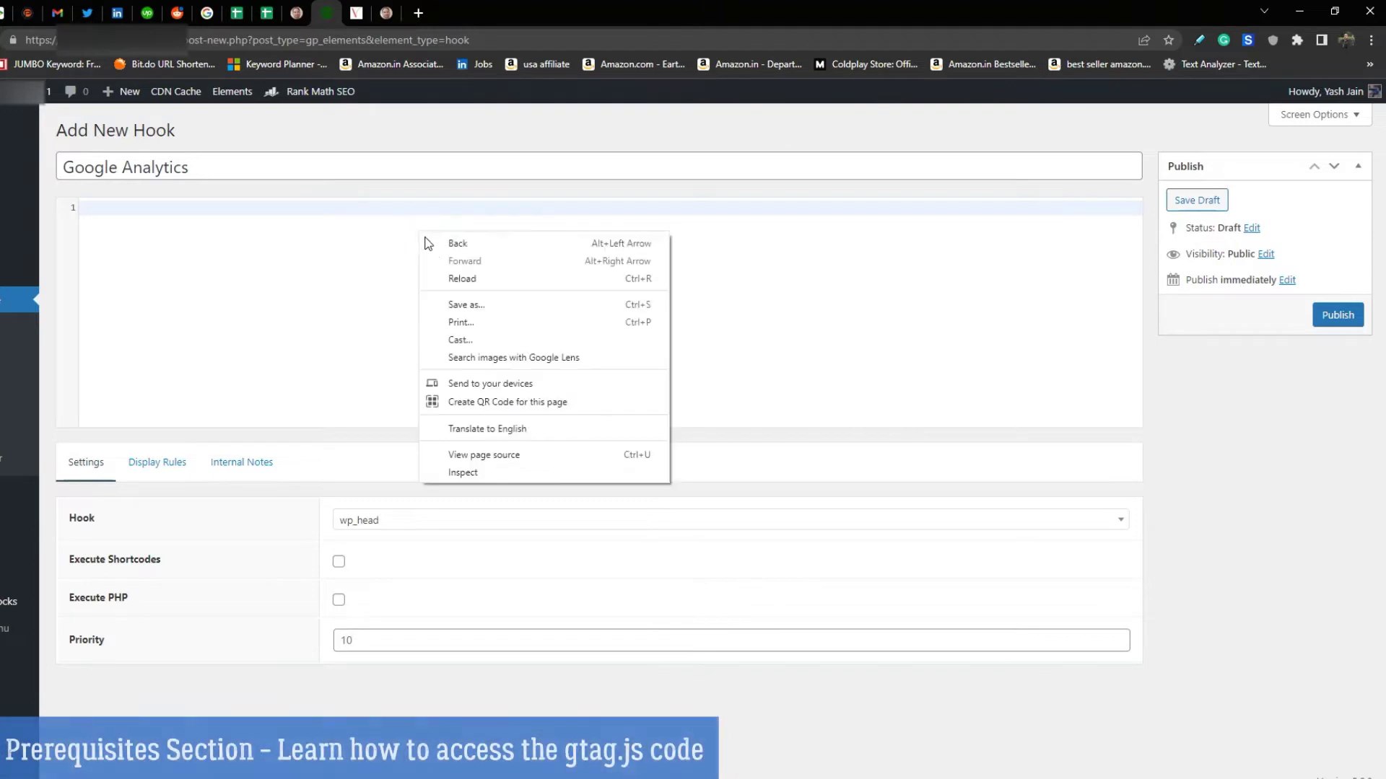
left_click(390, 267)
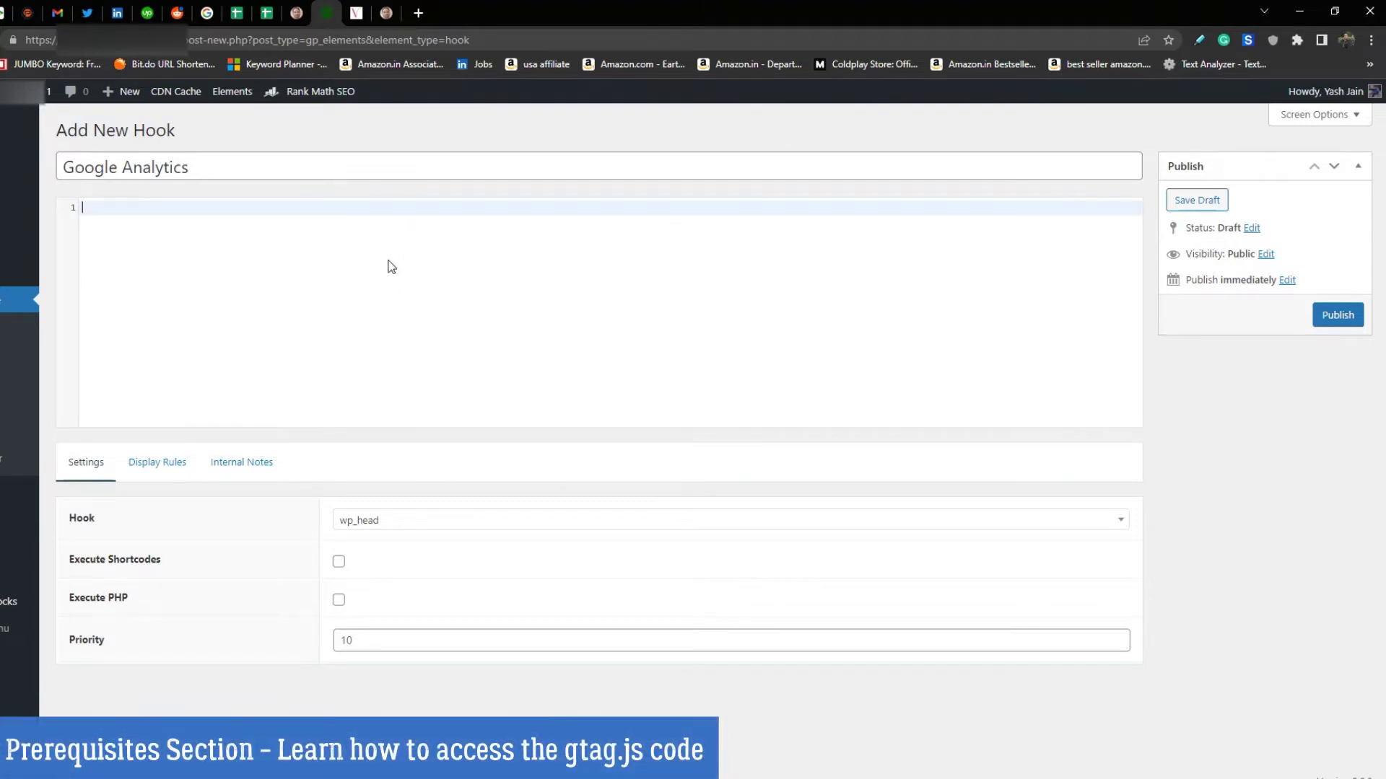
key("ctrl+v")
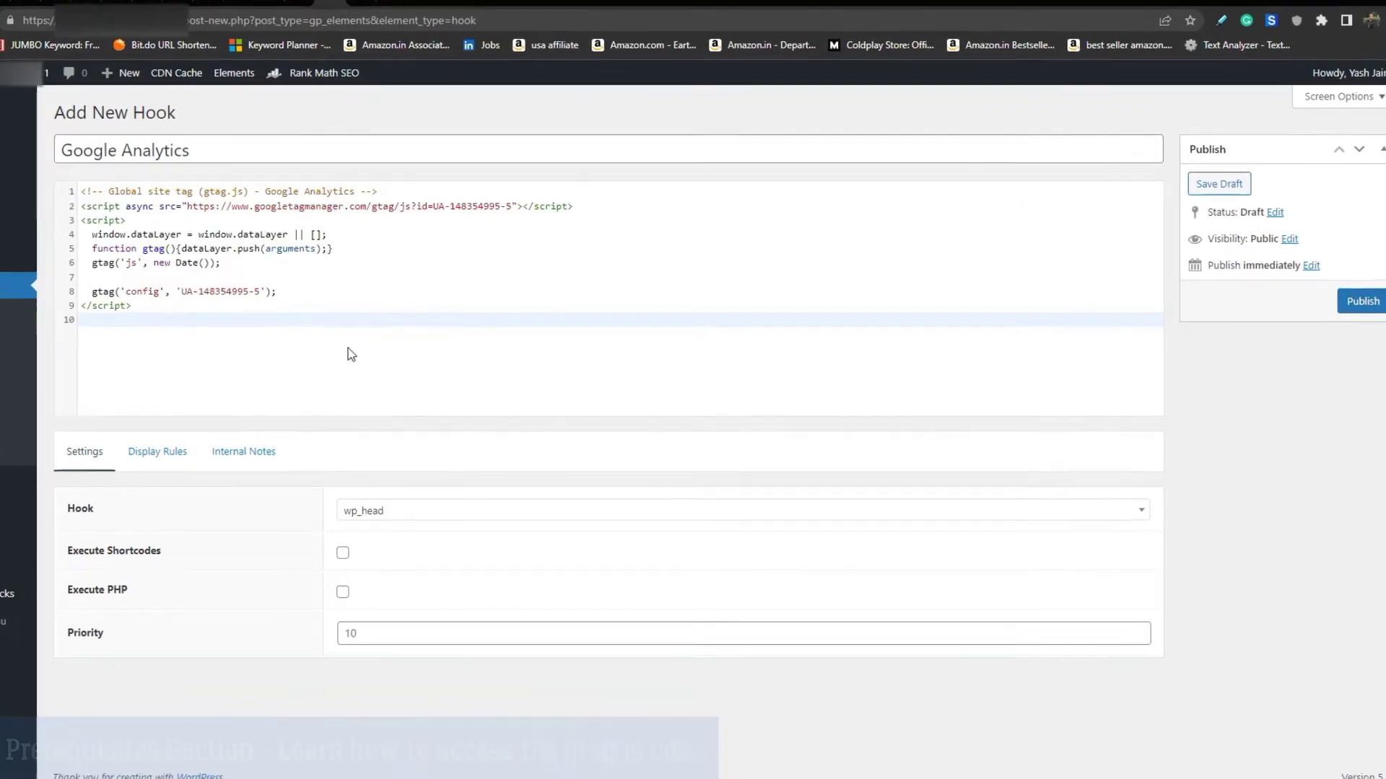
left_click_drag(348, 348, 81, 191)
left_click(347, 303)
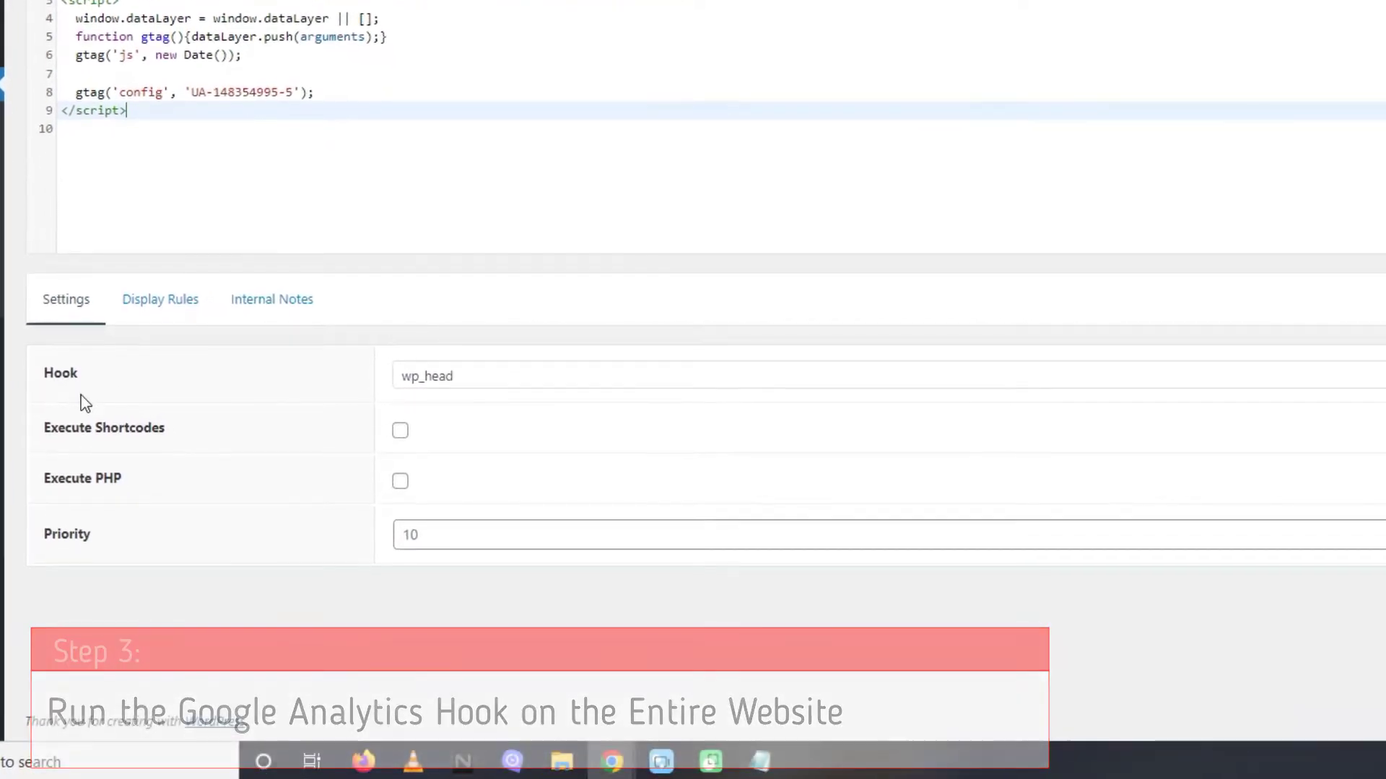
Step: Keep wp_head as the hook's insertion position
left_click(429, 388)
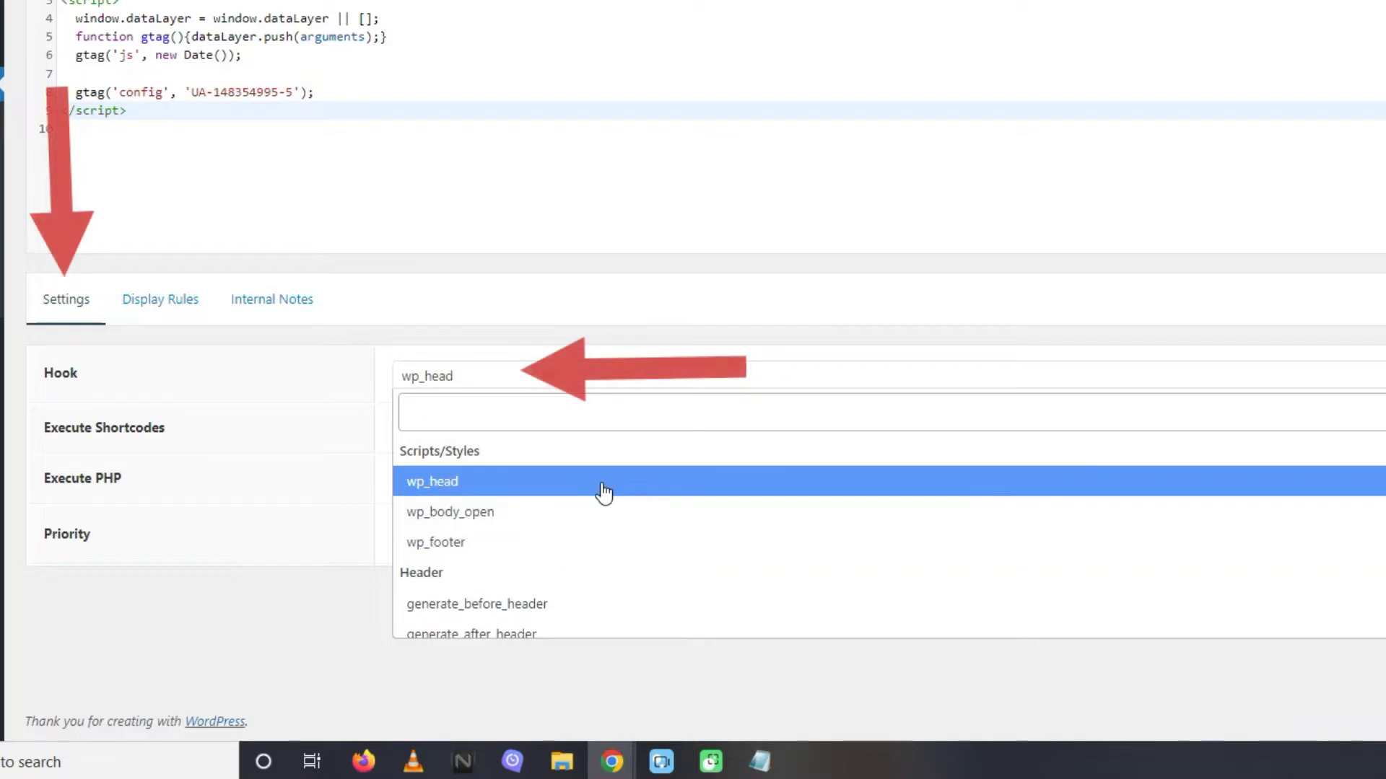
scroll(609, 532, "down", 7)
scroll(734, 508, "down", 10)
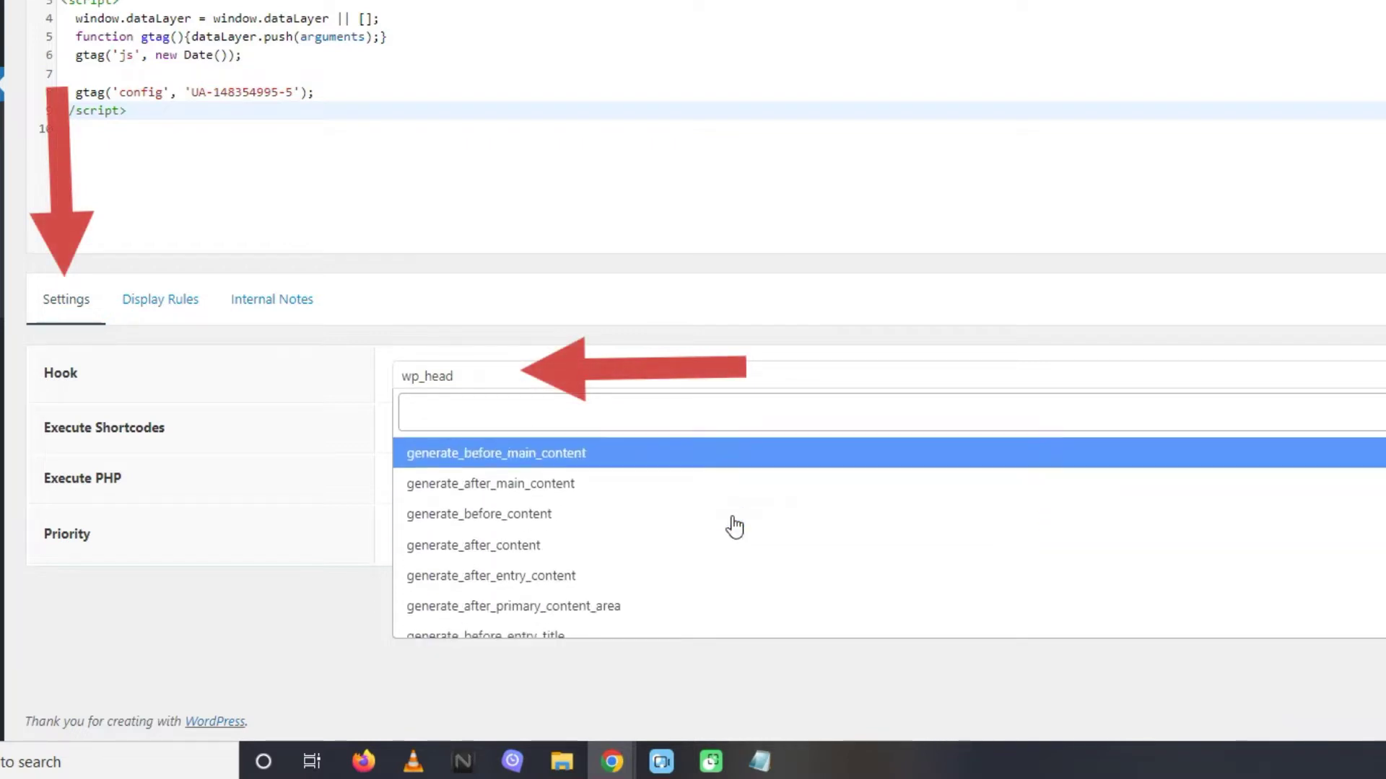
scroll(743, 520, "up", 15)
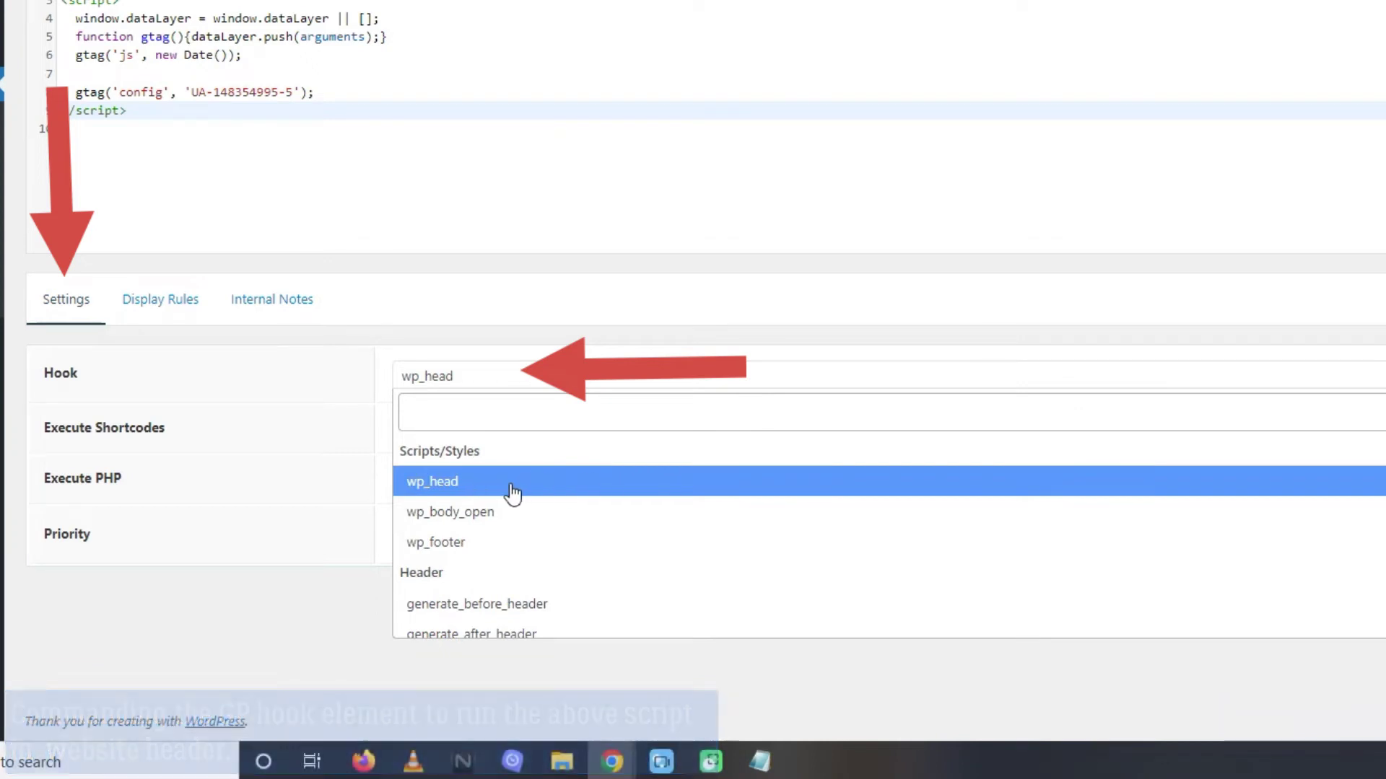
left_click(515, 490)
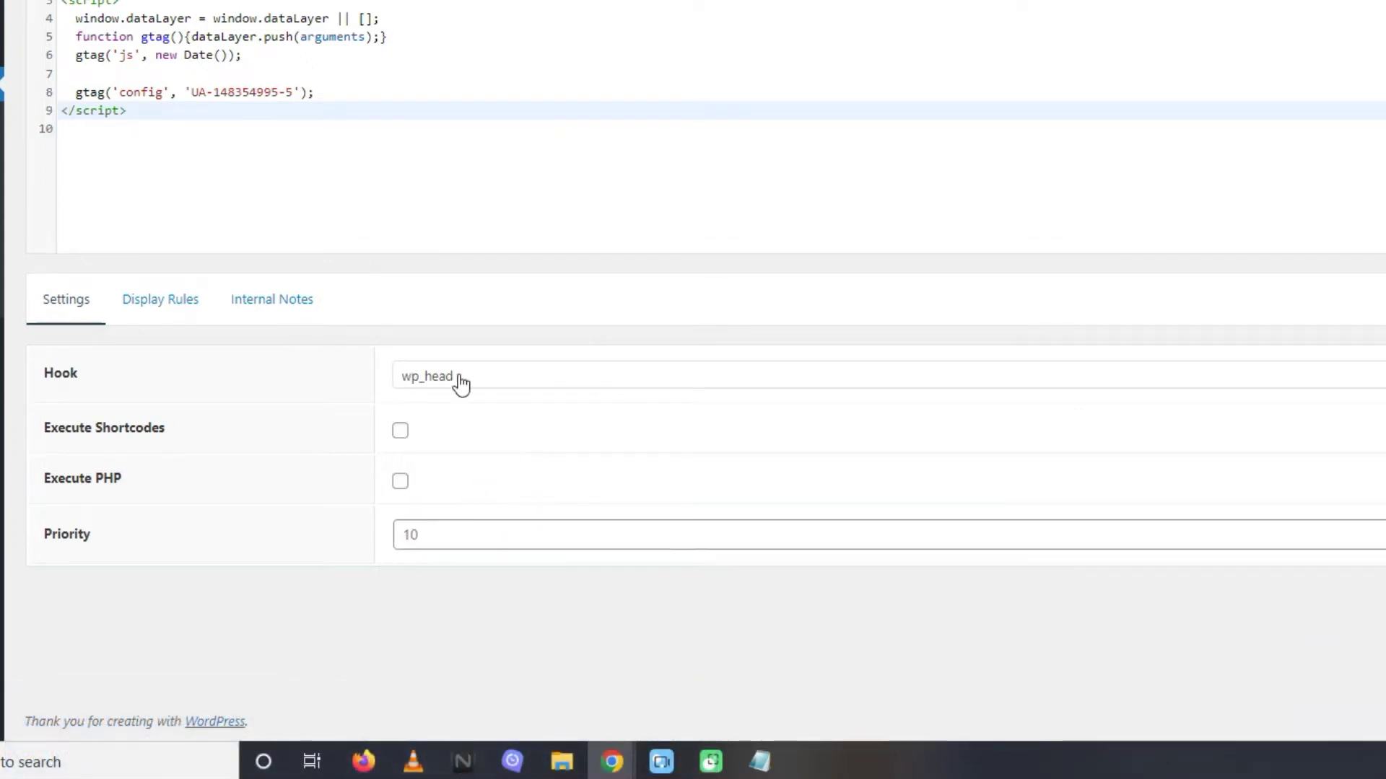
Step: Set the hook's Display Rules location to Entire Site
left_click(175, 311)
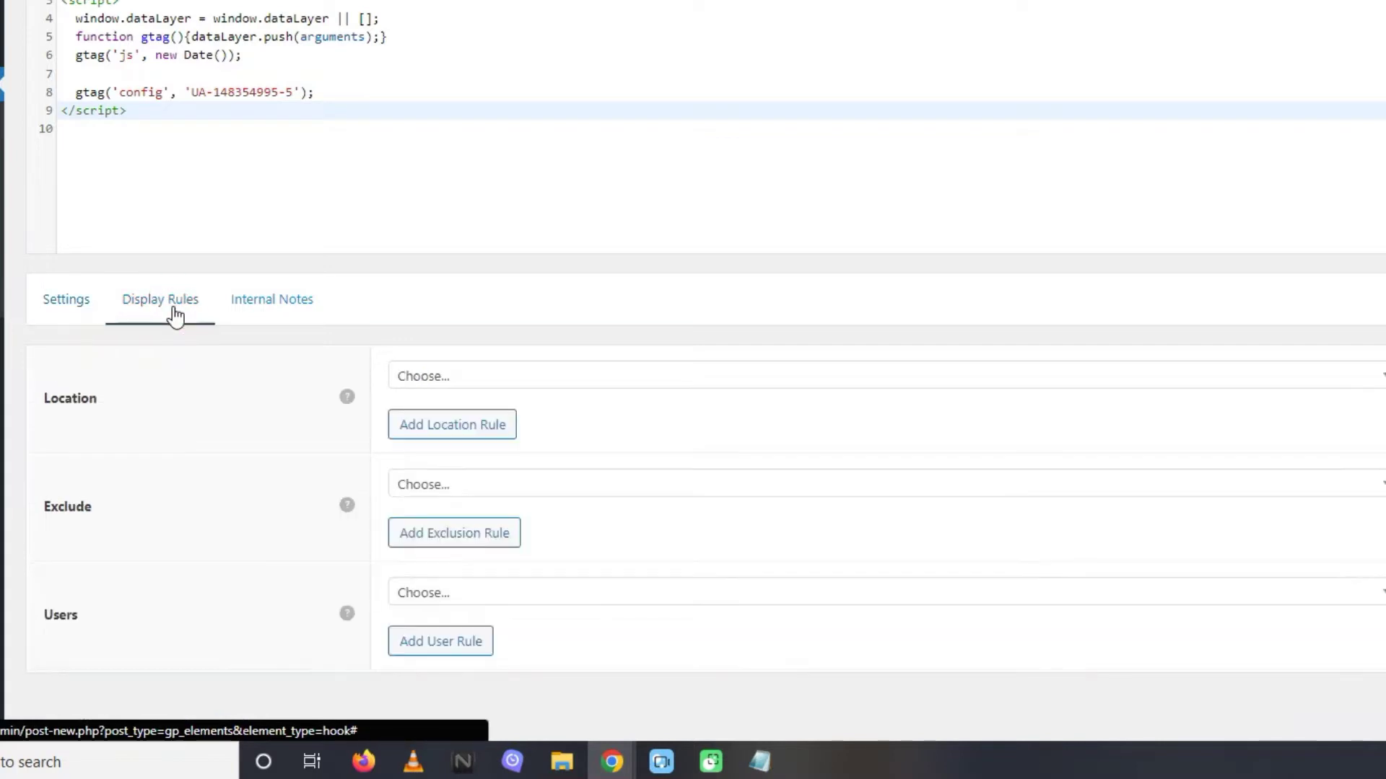
left_click(757, 376)
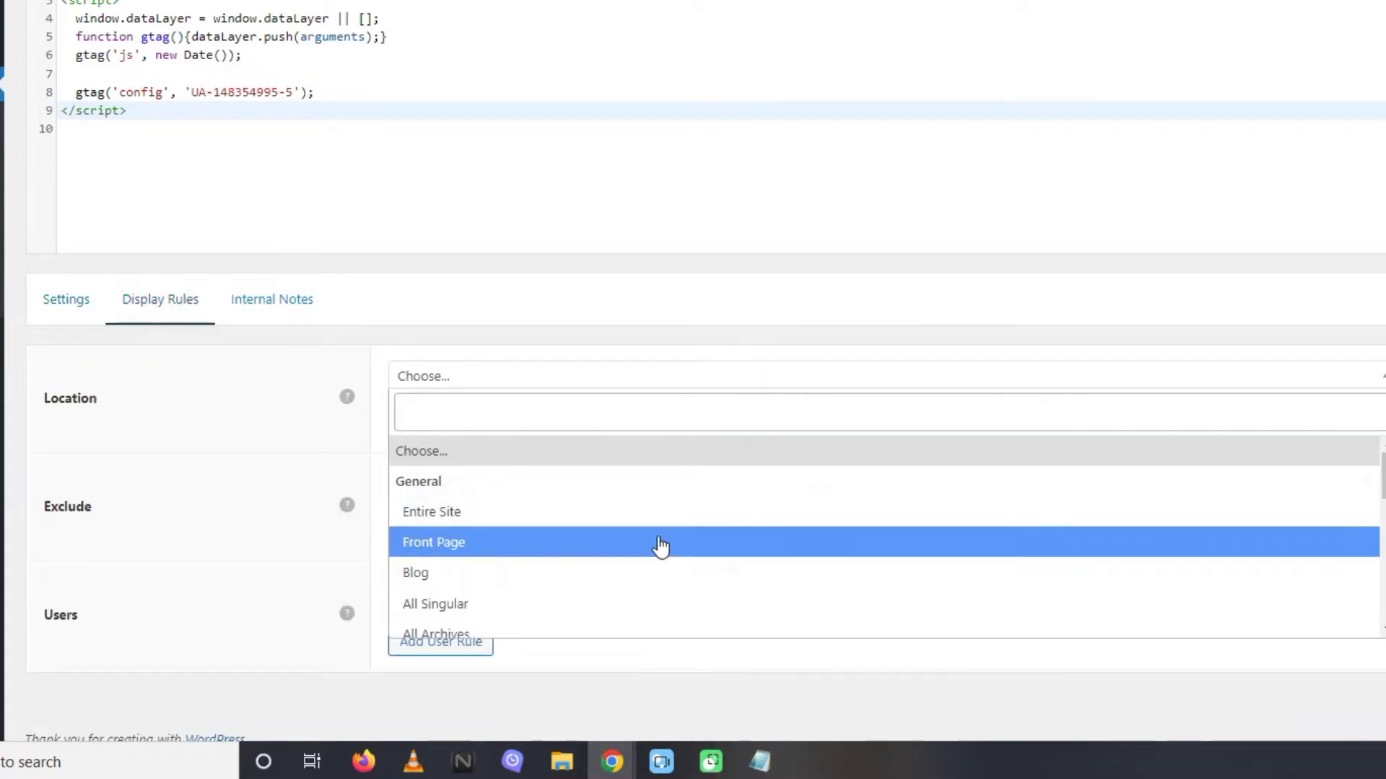
scroll(657, 570, "down", 3)
scroll(660, 517, "up", 3)
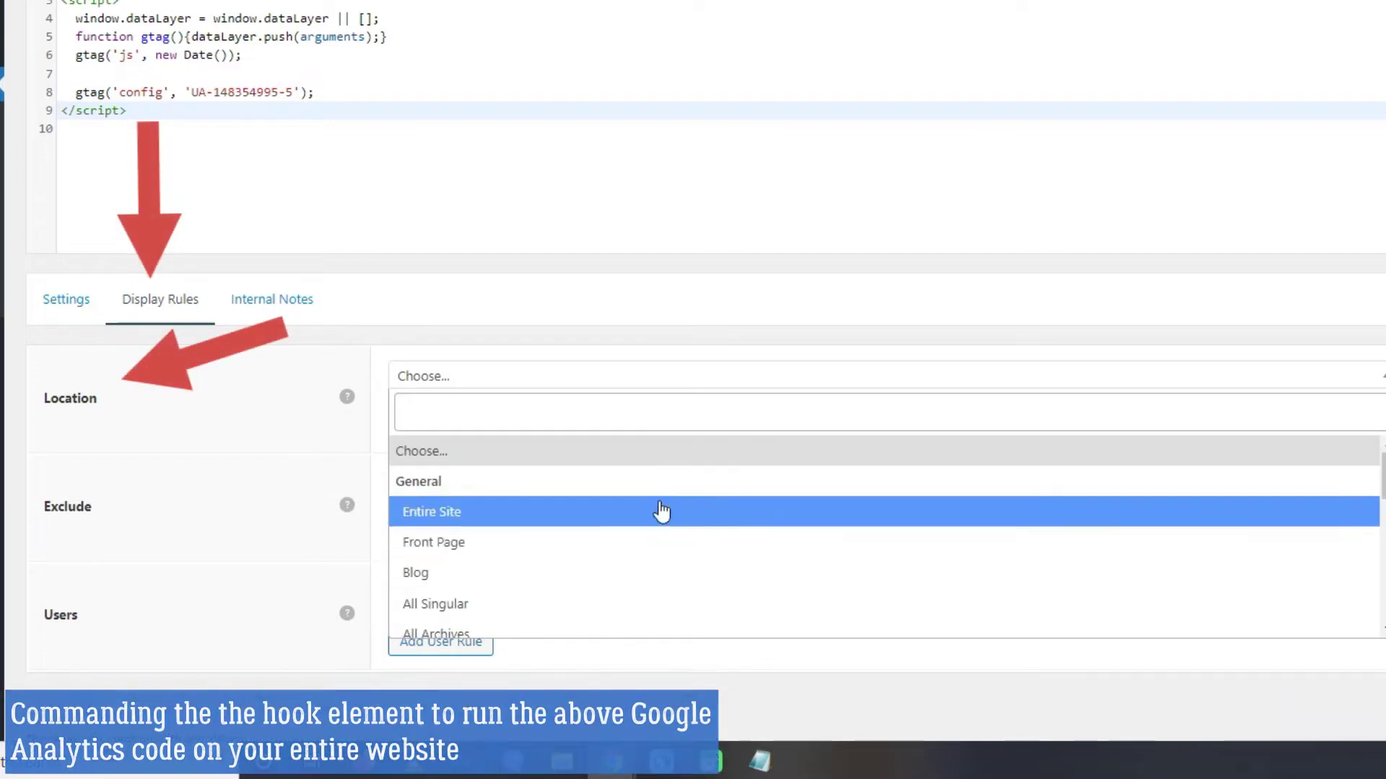
left_click(641, 521)
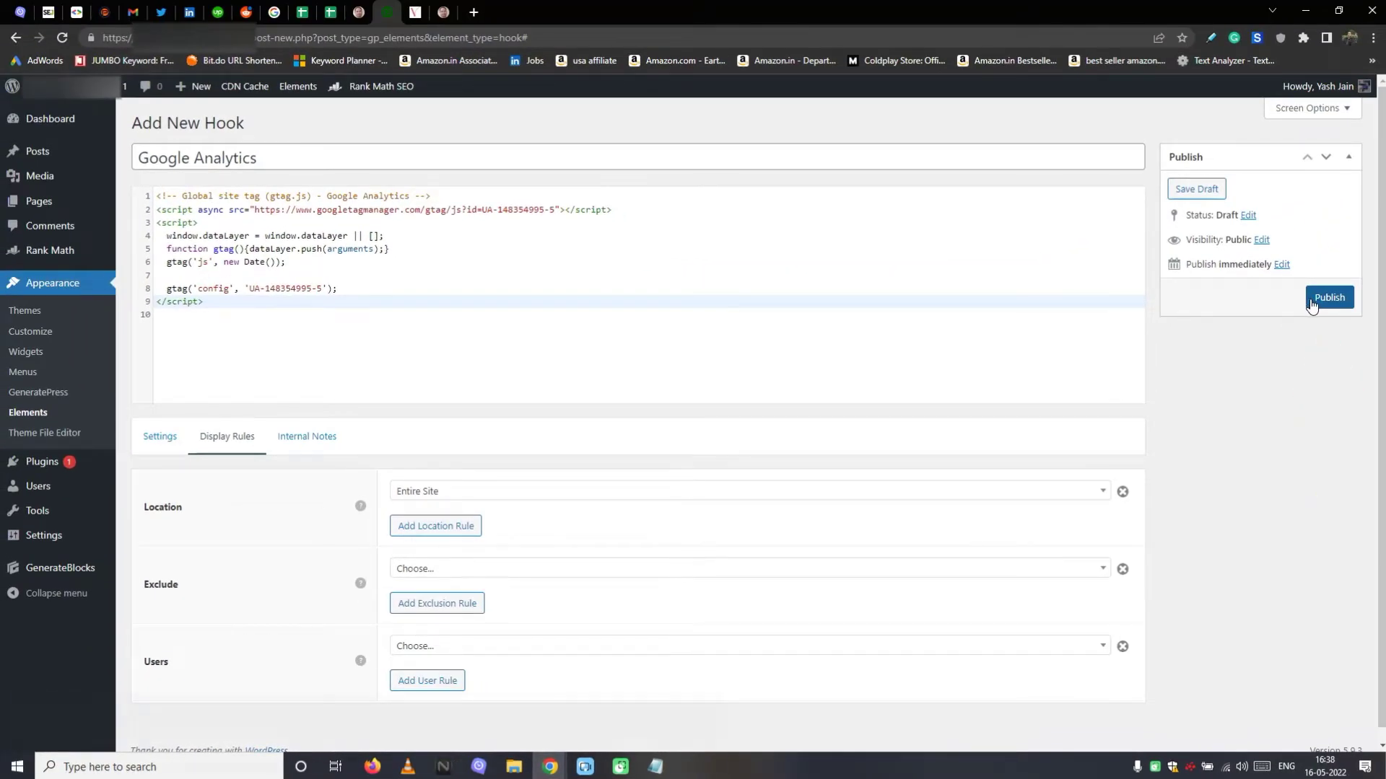
Step: Publish the hook, then install and activate WPBeginner's Insert Headers and Footers plugin
left_click(1311, 304)
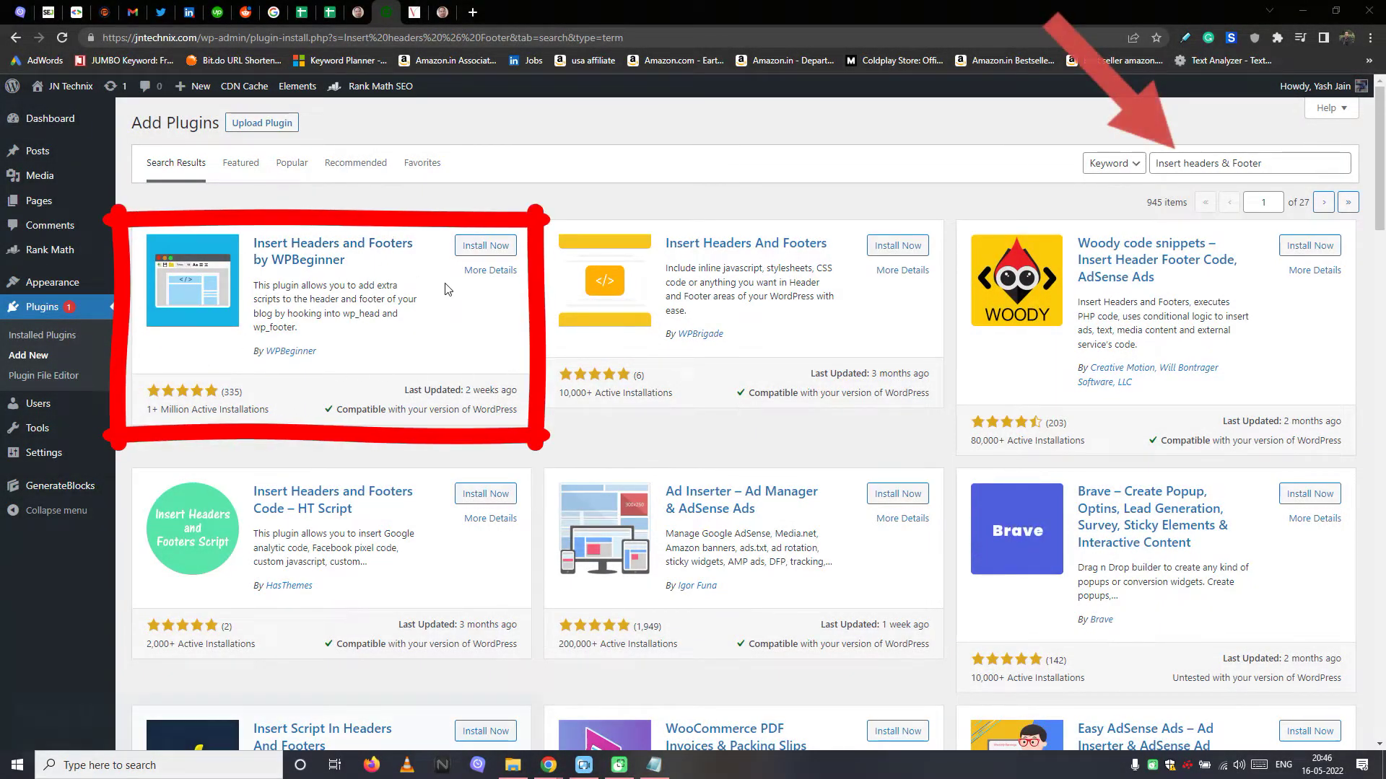
left_click(486, 245)
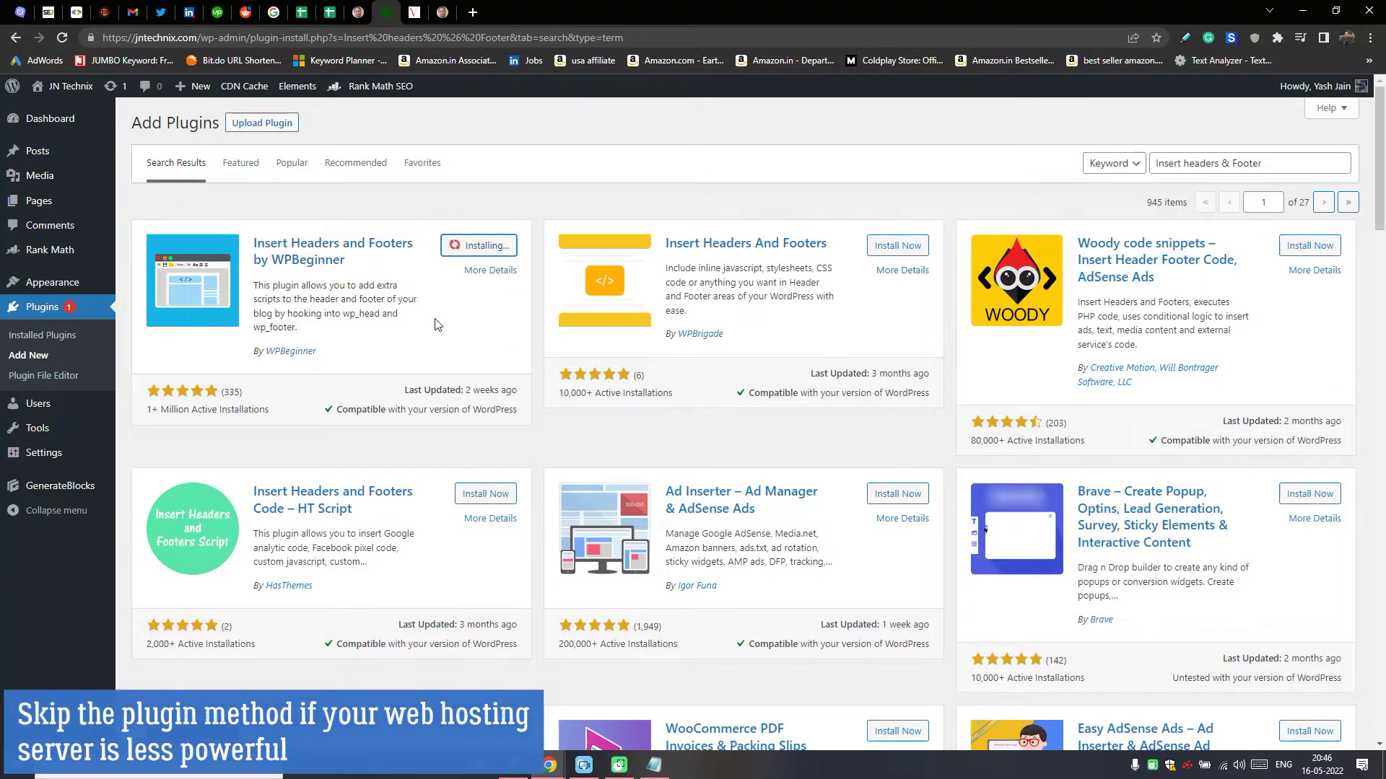
left_click(466, 253)
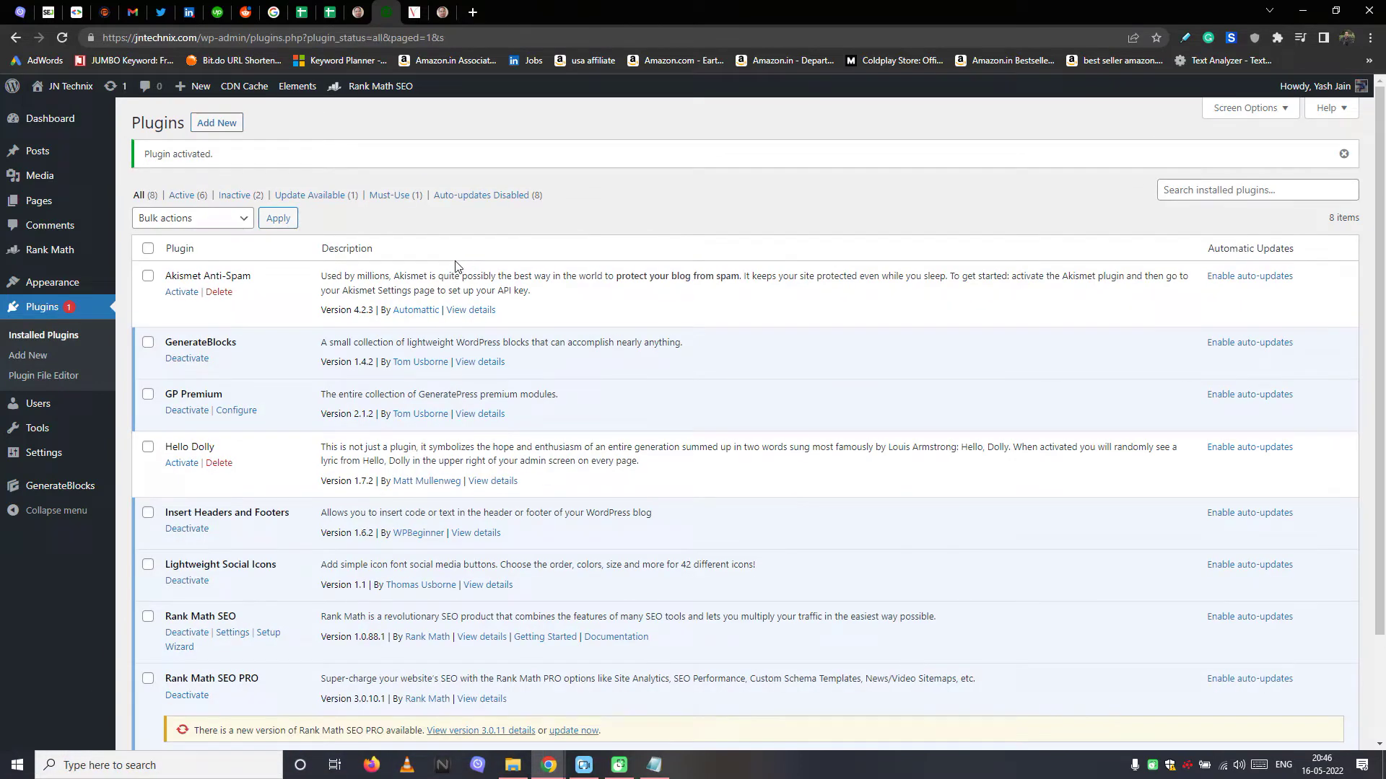
mouse_move(67, 453)
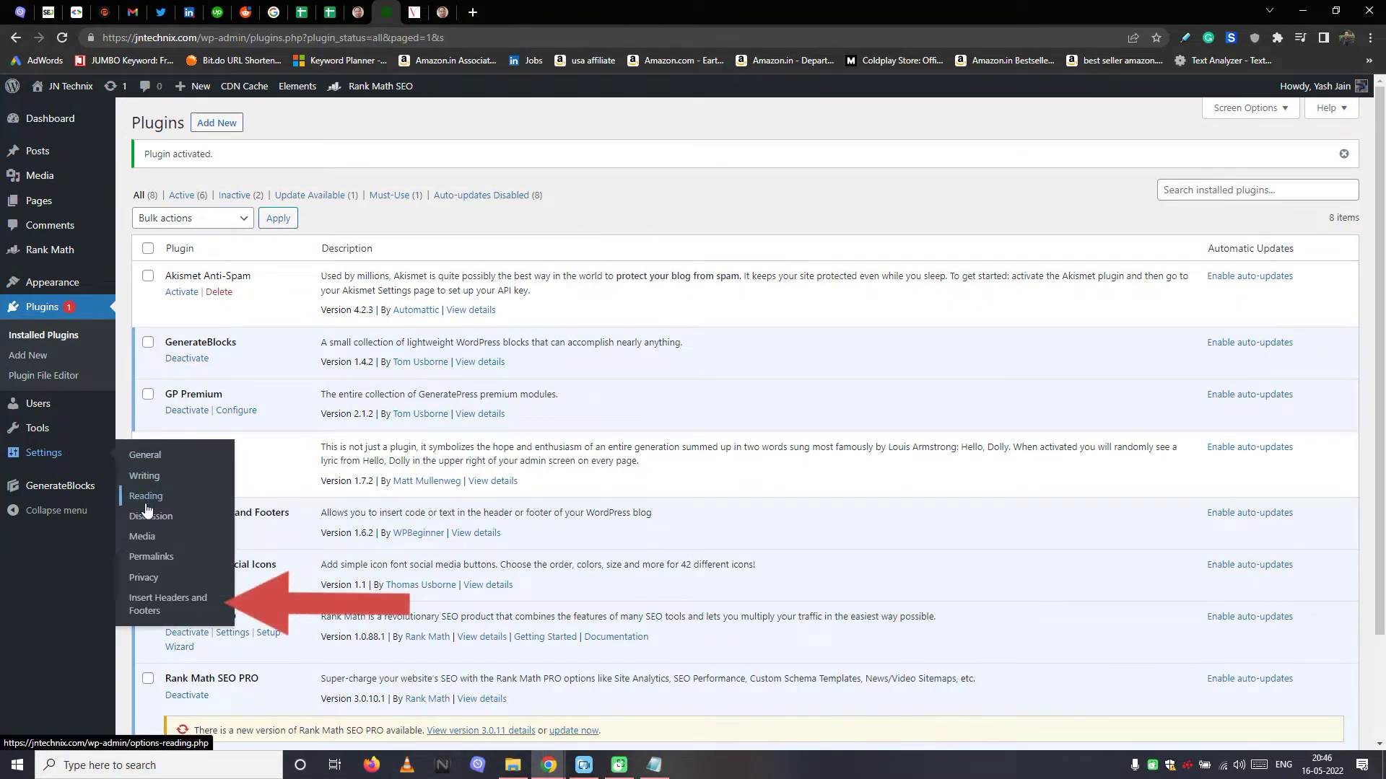
left_click(141, 602)
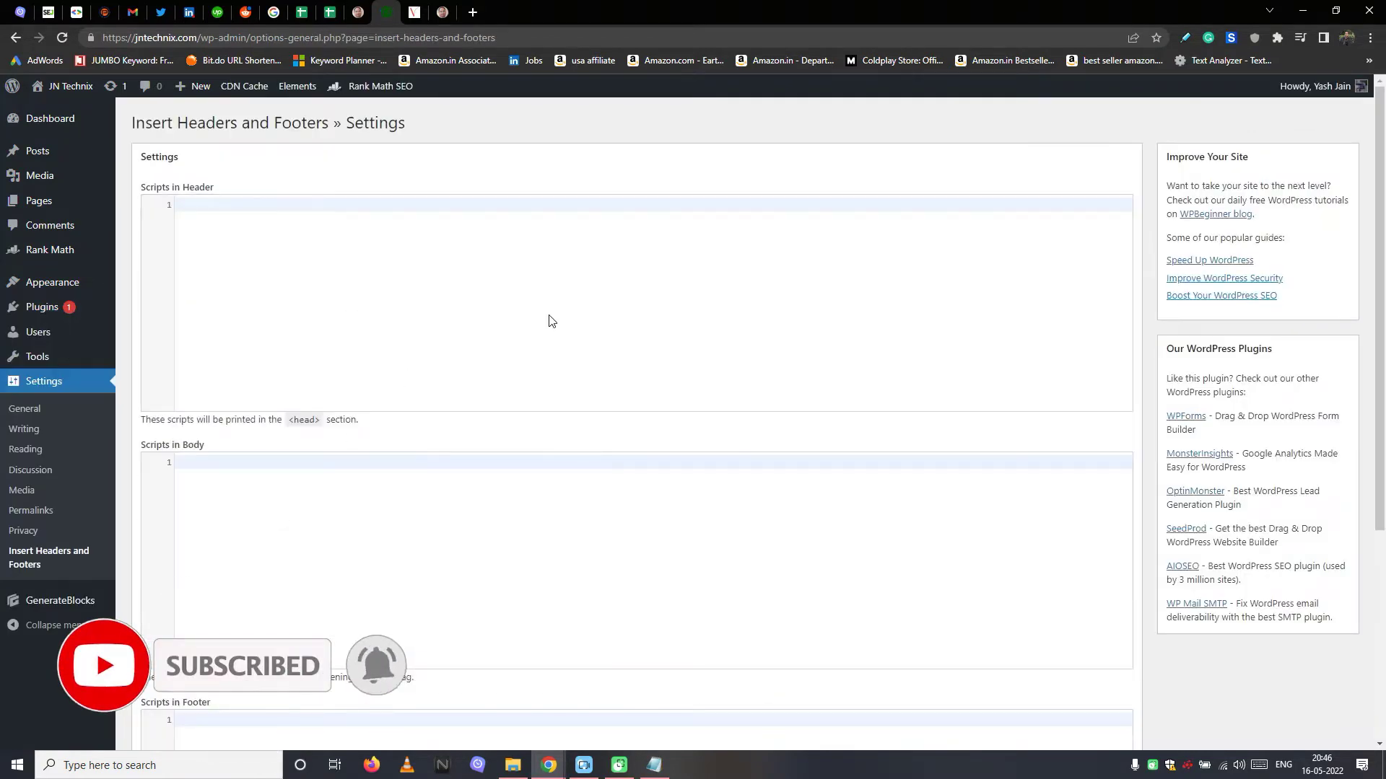
Step: Paste the gtag.js code from Notepad into Scripts in Header and save the settings
scroll(650, 267, "down", 4)
scroll(650, 266, "up", 4)
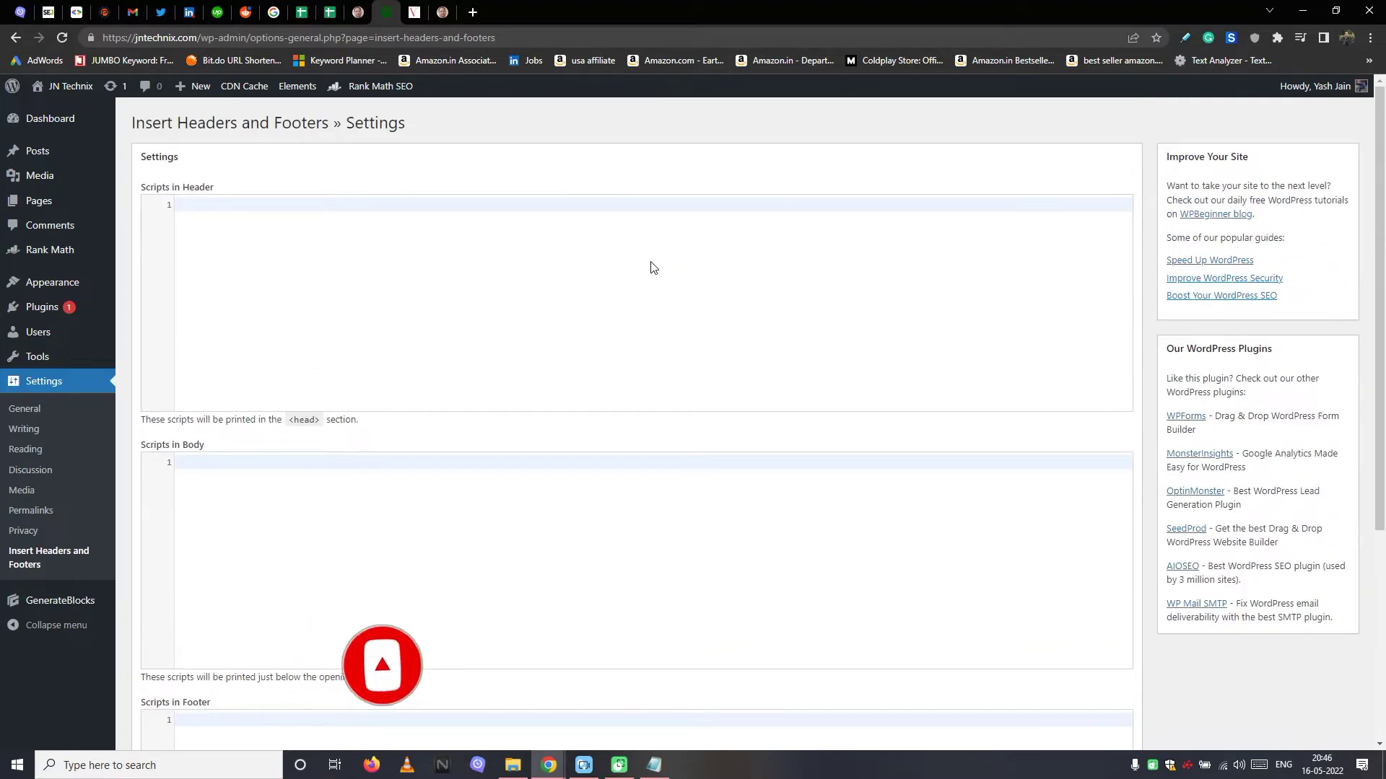
scroll(649, 266, "down", 3)
scroll(650, 269, "up", 3)
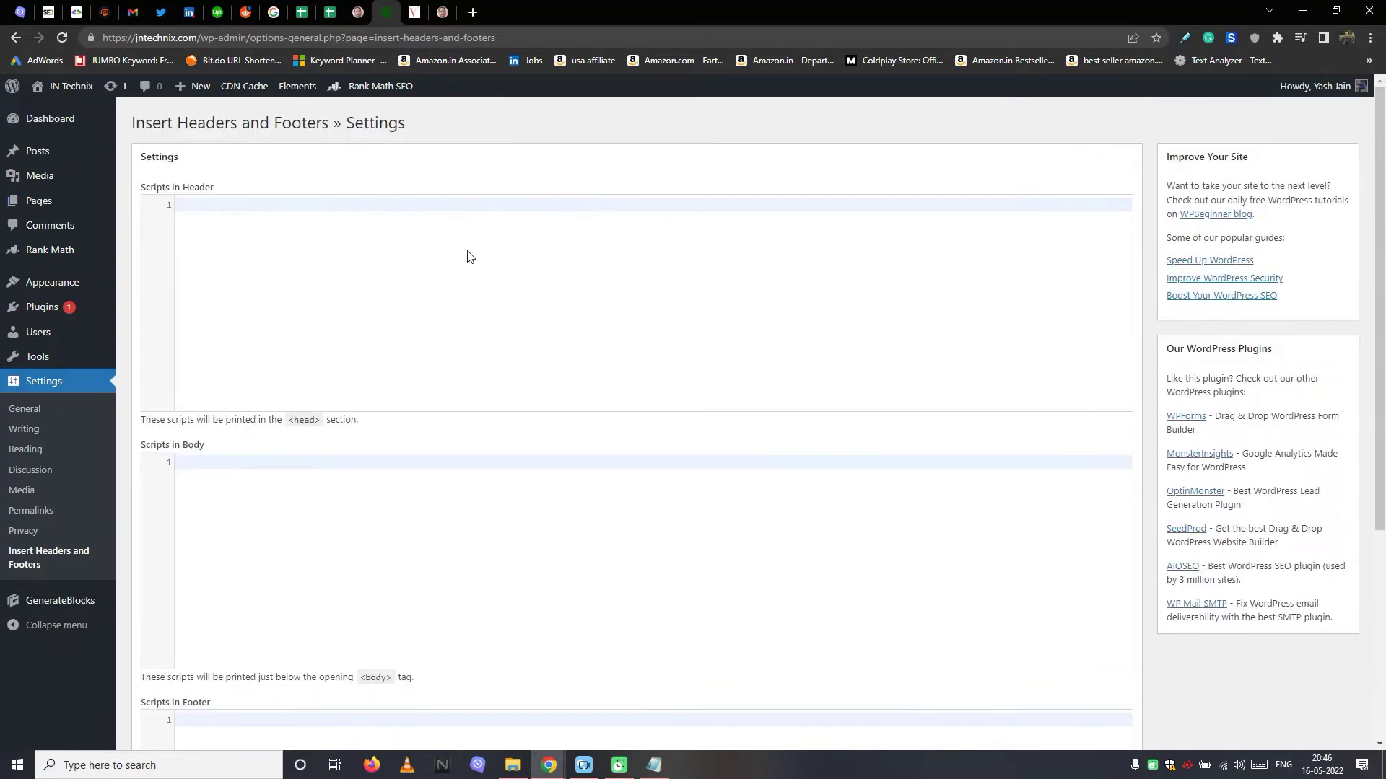
left_click(654, 765)
key("ctrl+a")
right_click(62, 67)
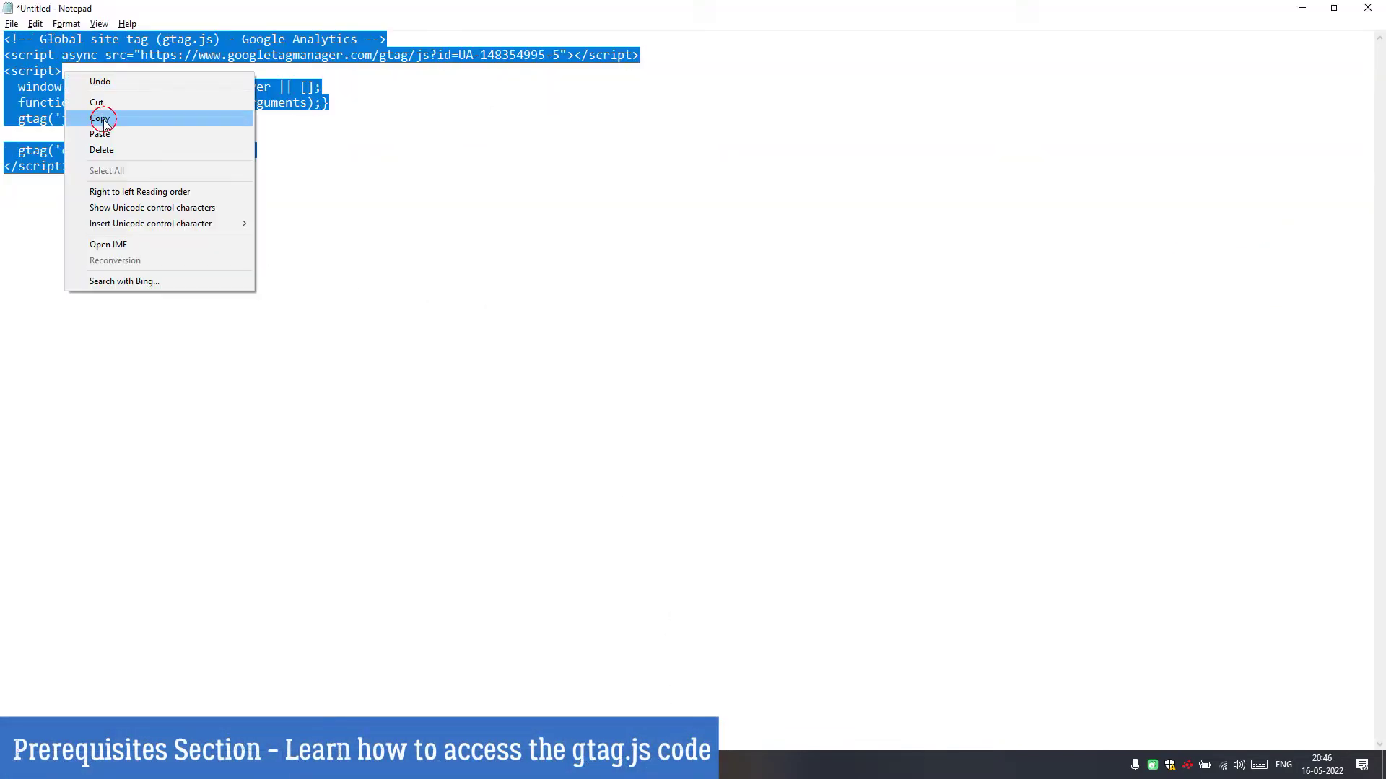
left_click(94, 118)
key("alt+Tab")
left_click(539, 230)
key("ctrl+v")
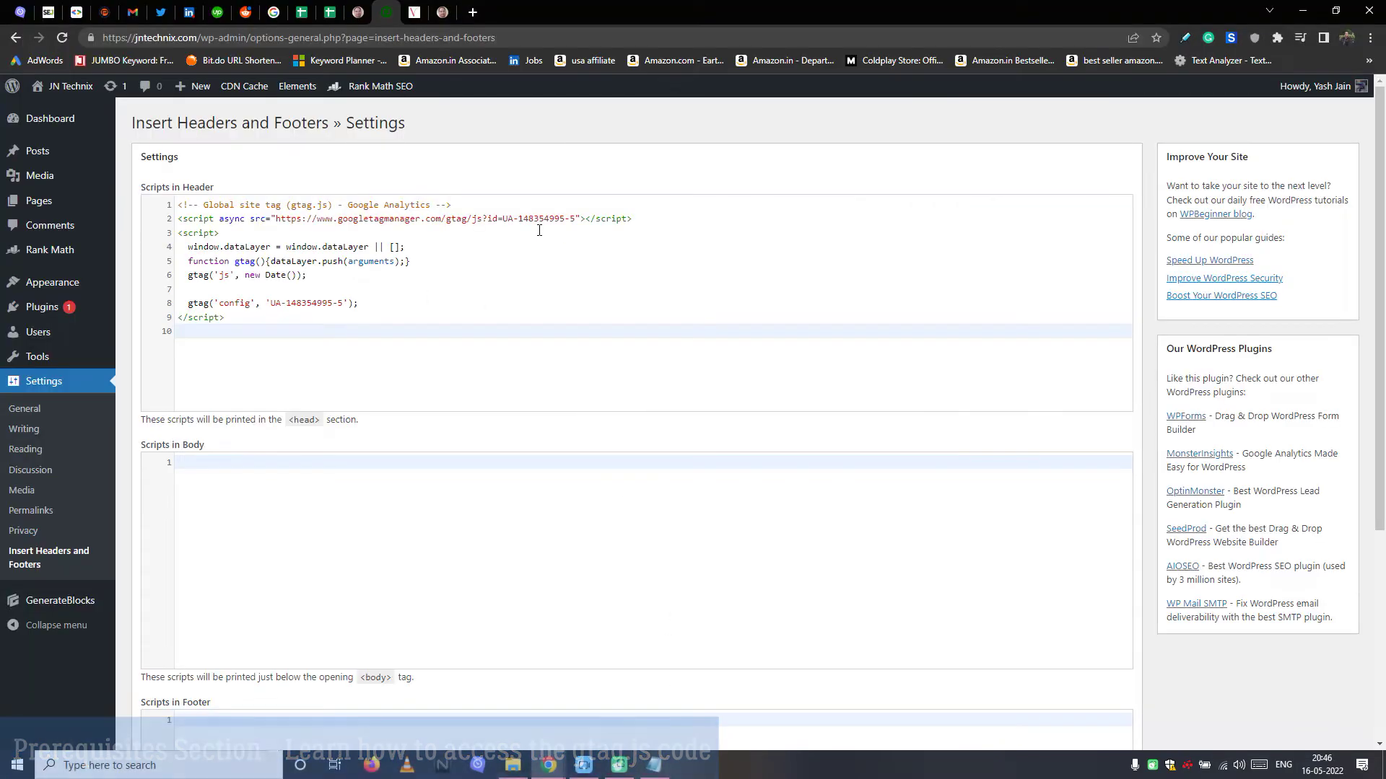
scroll(376, 301, "down", 5)
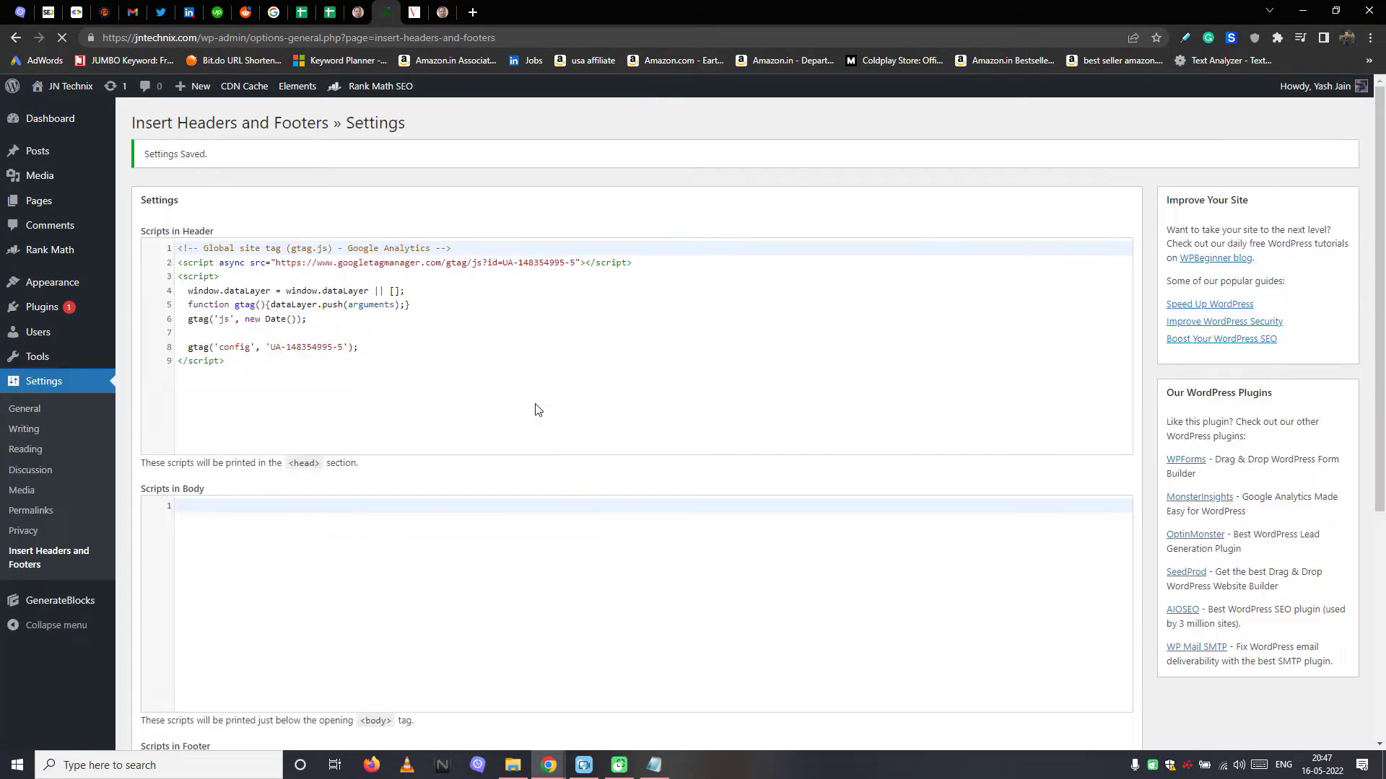
left_click_drag(142, 154, 225, 160)
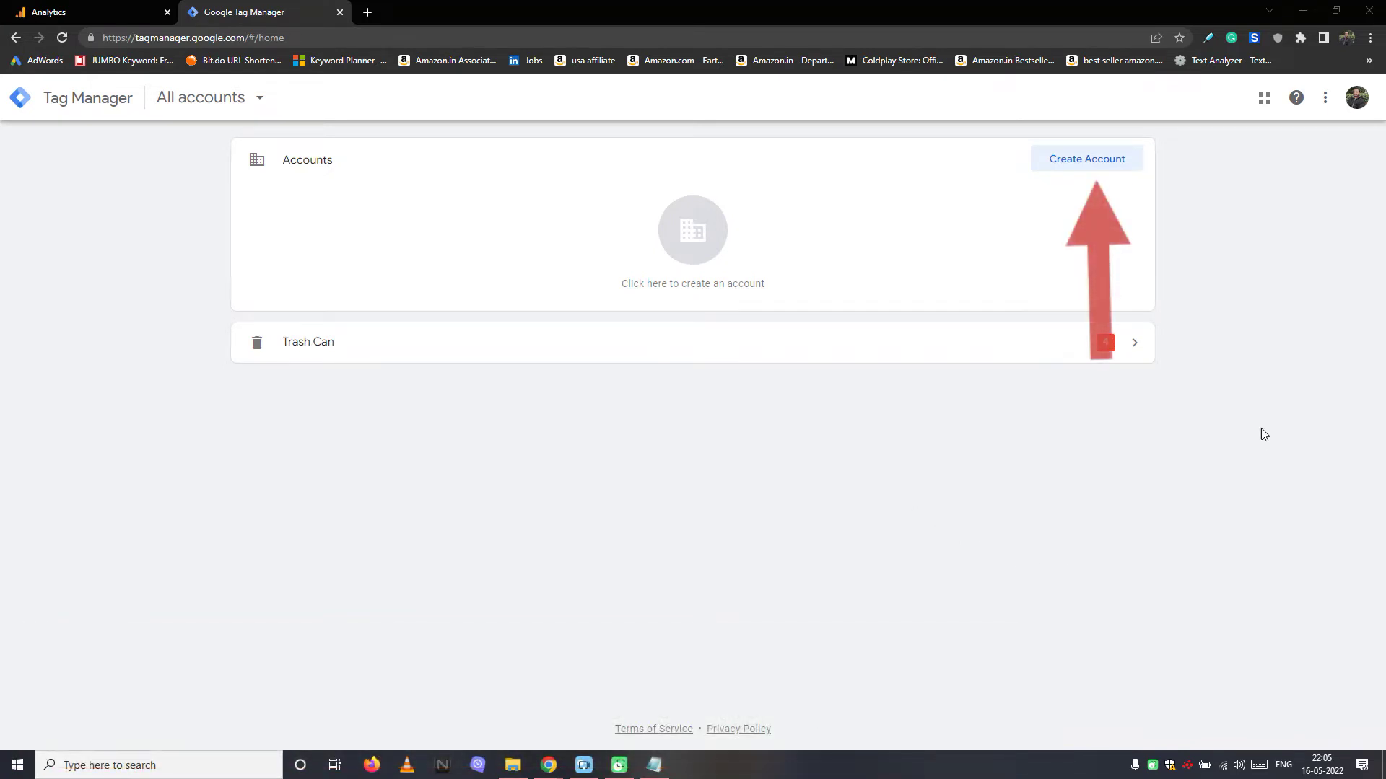
Step: Create Tag Manager account 'test account' with a Web container for testwebsite.com, accepting the terms
left_click(1108, 158)
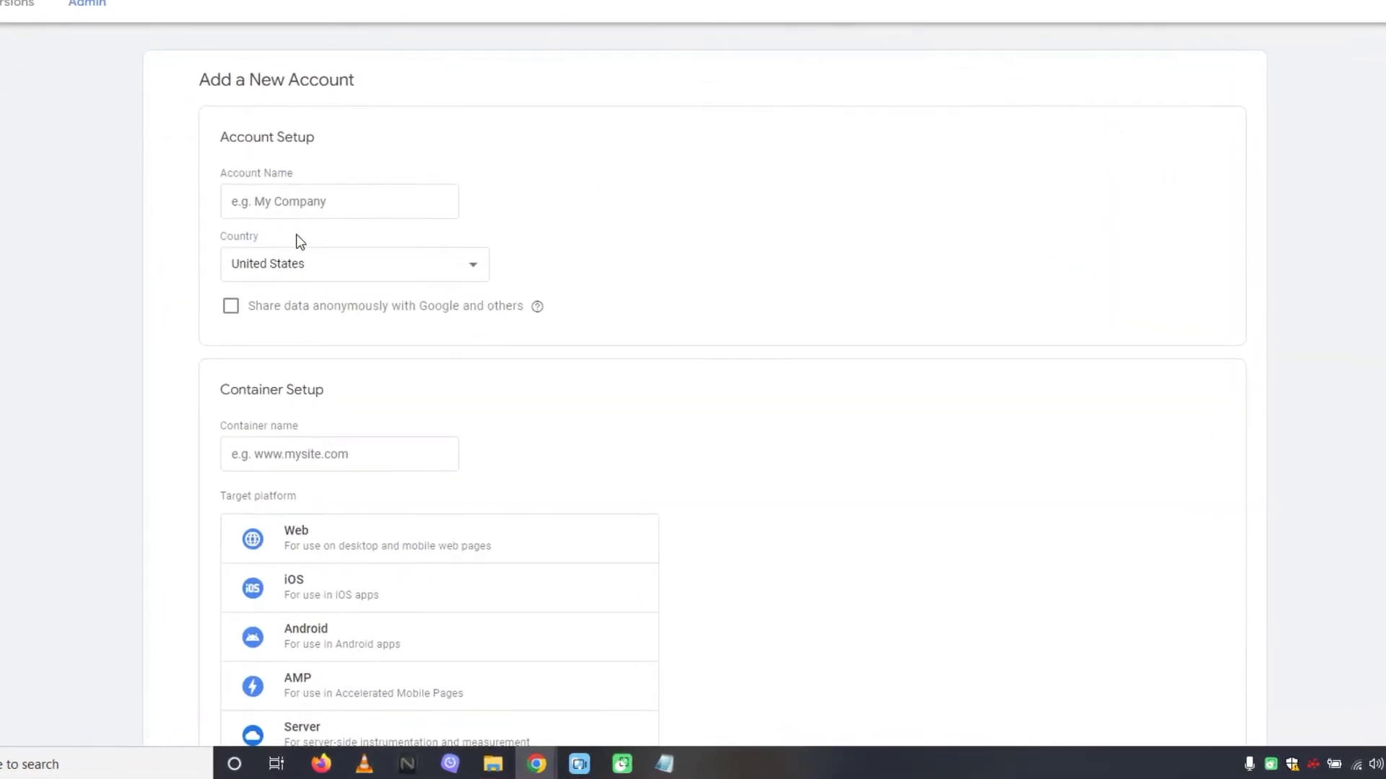
type("test account")
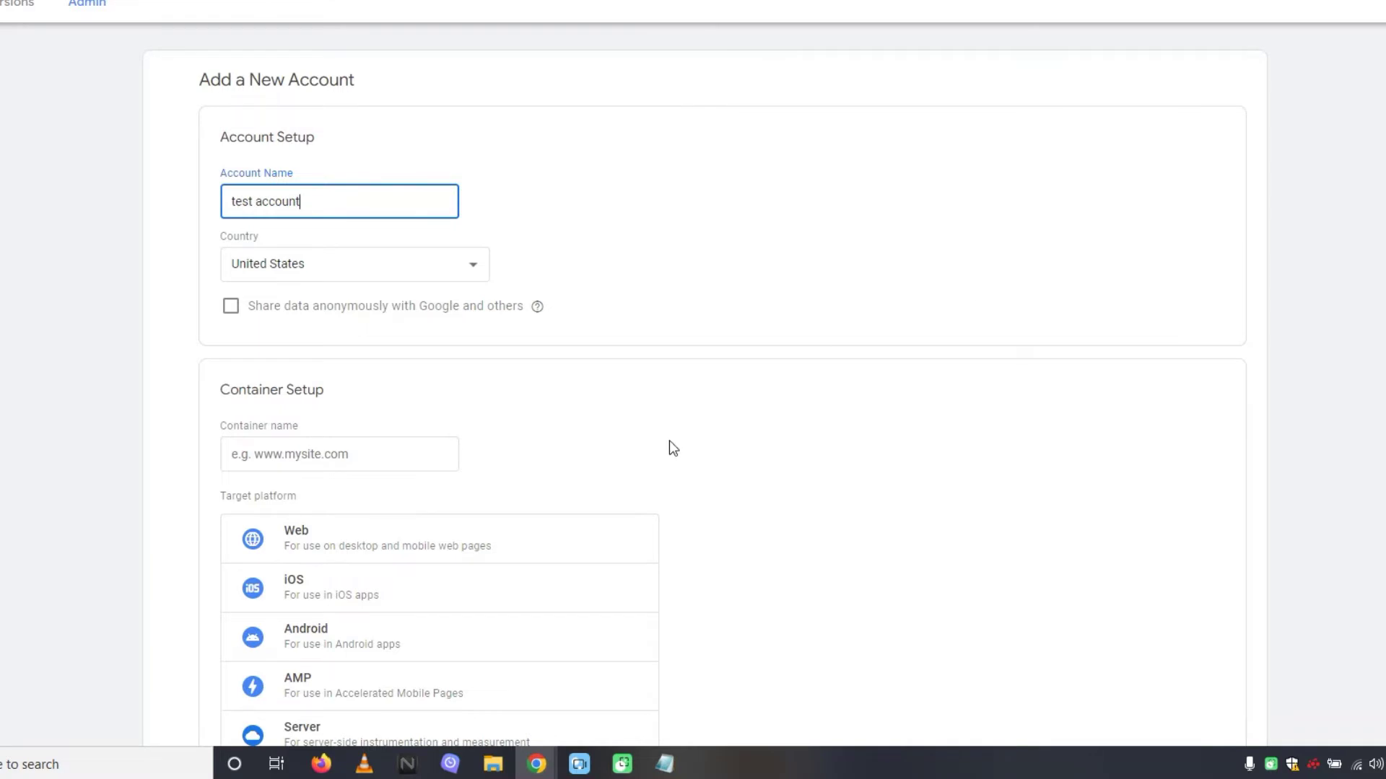
scroll(669, 443, "down", 2)
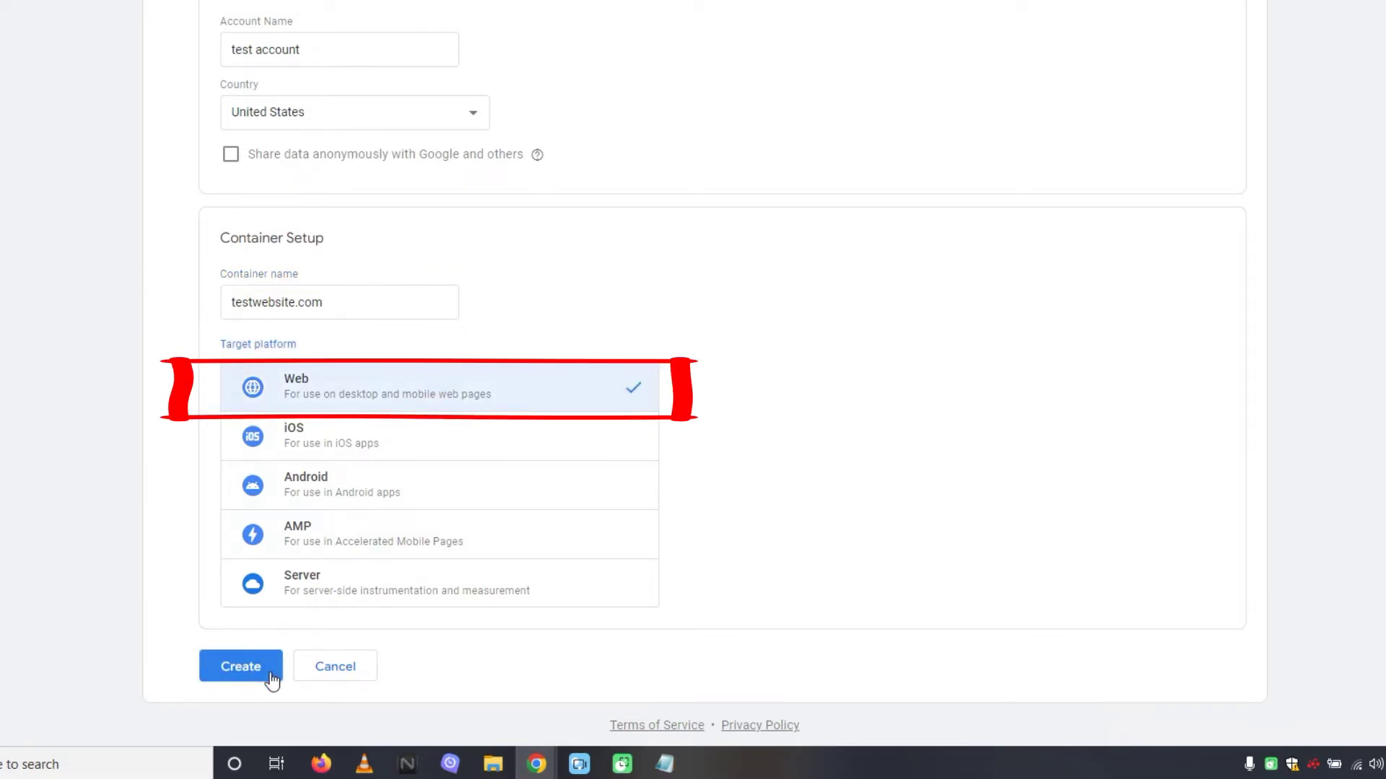
left_click(271, 675)
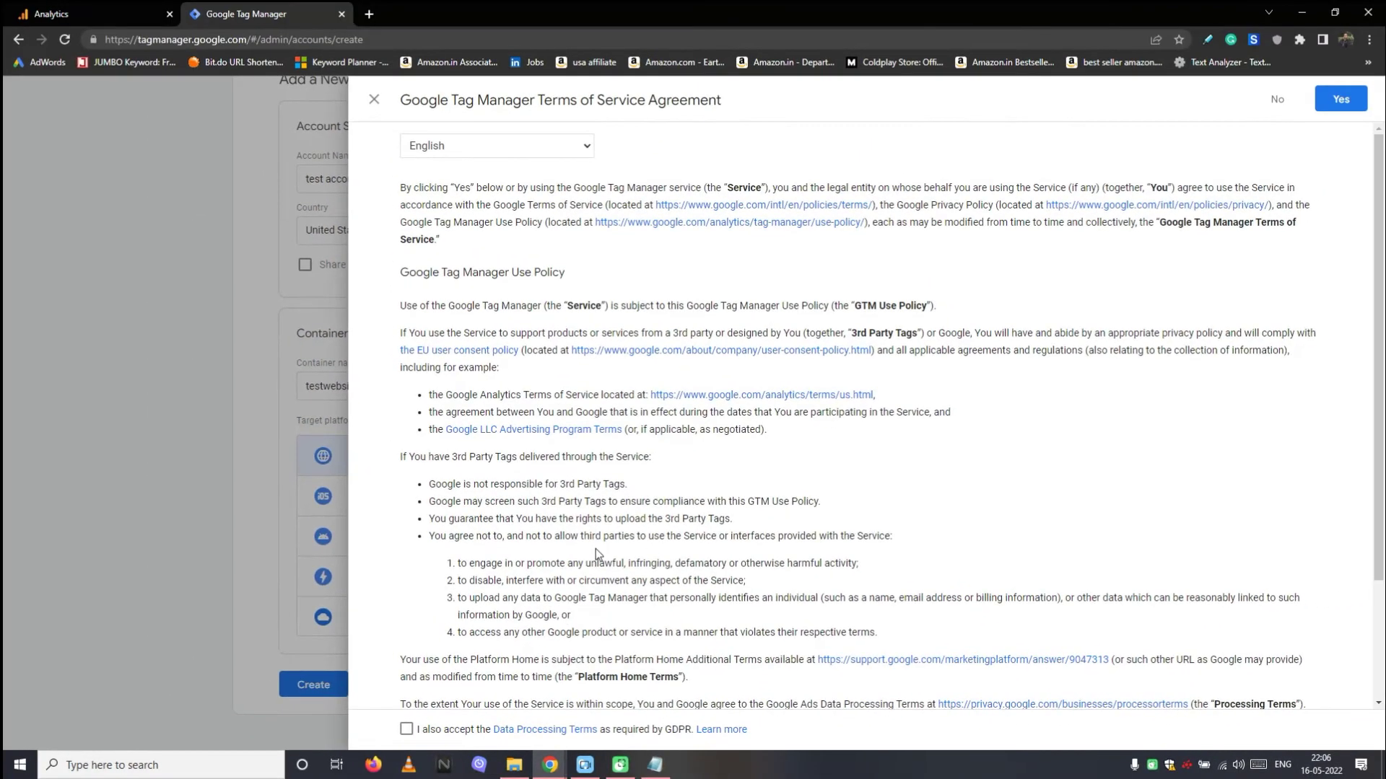
left_click(1336, 105)
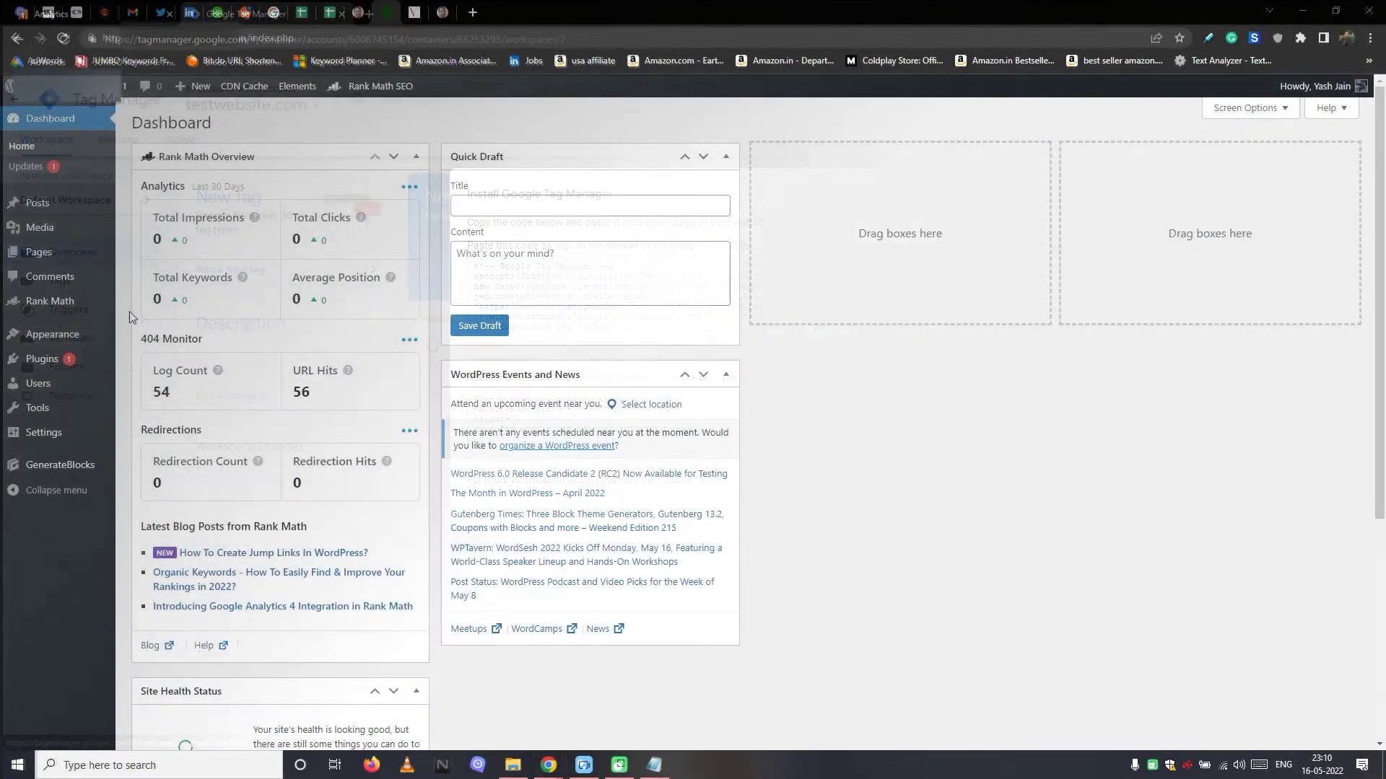
Step: Start another GeneratePress Hook element for the Google Tag Manager head code
mouse_move(91, 336)
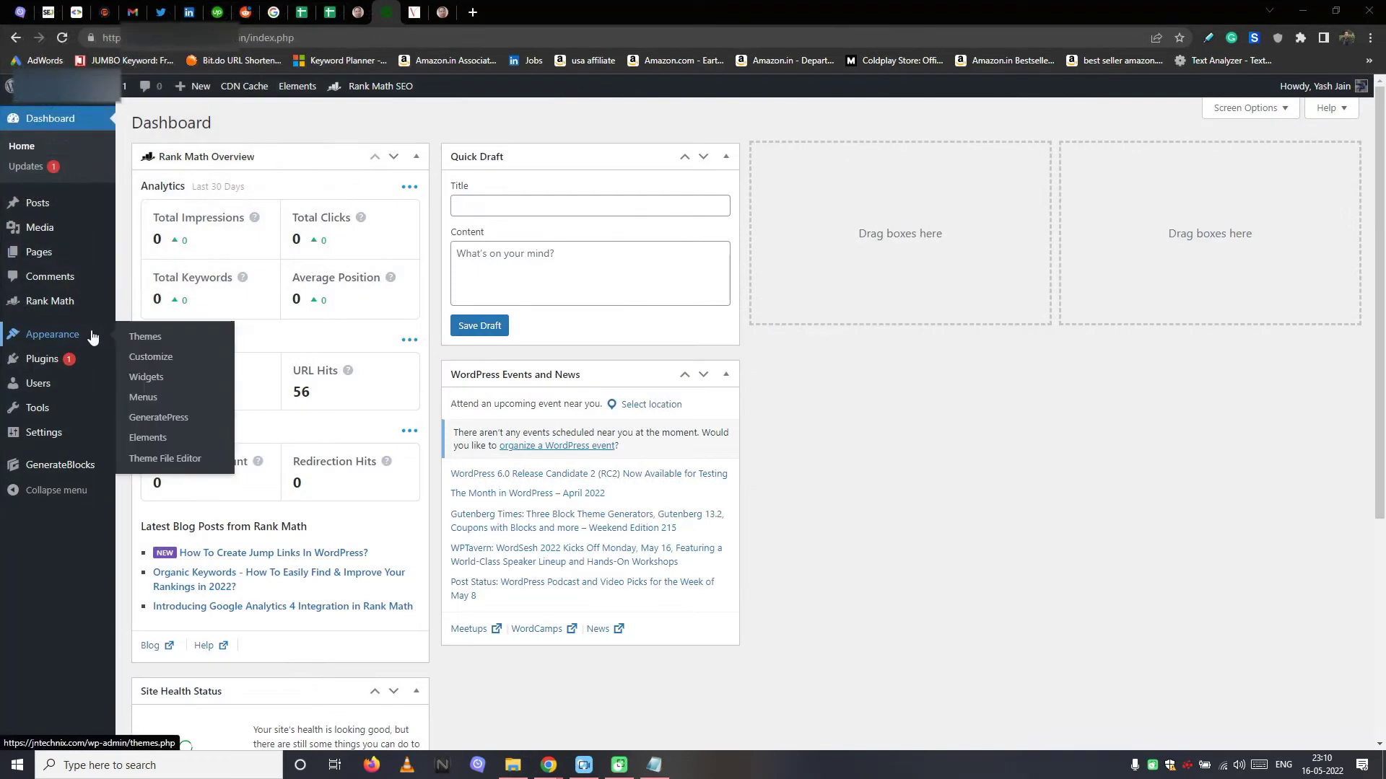
left_click(158, 439)
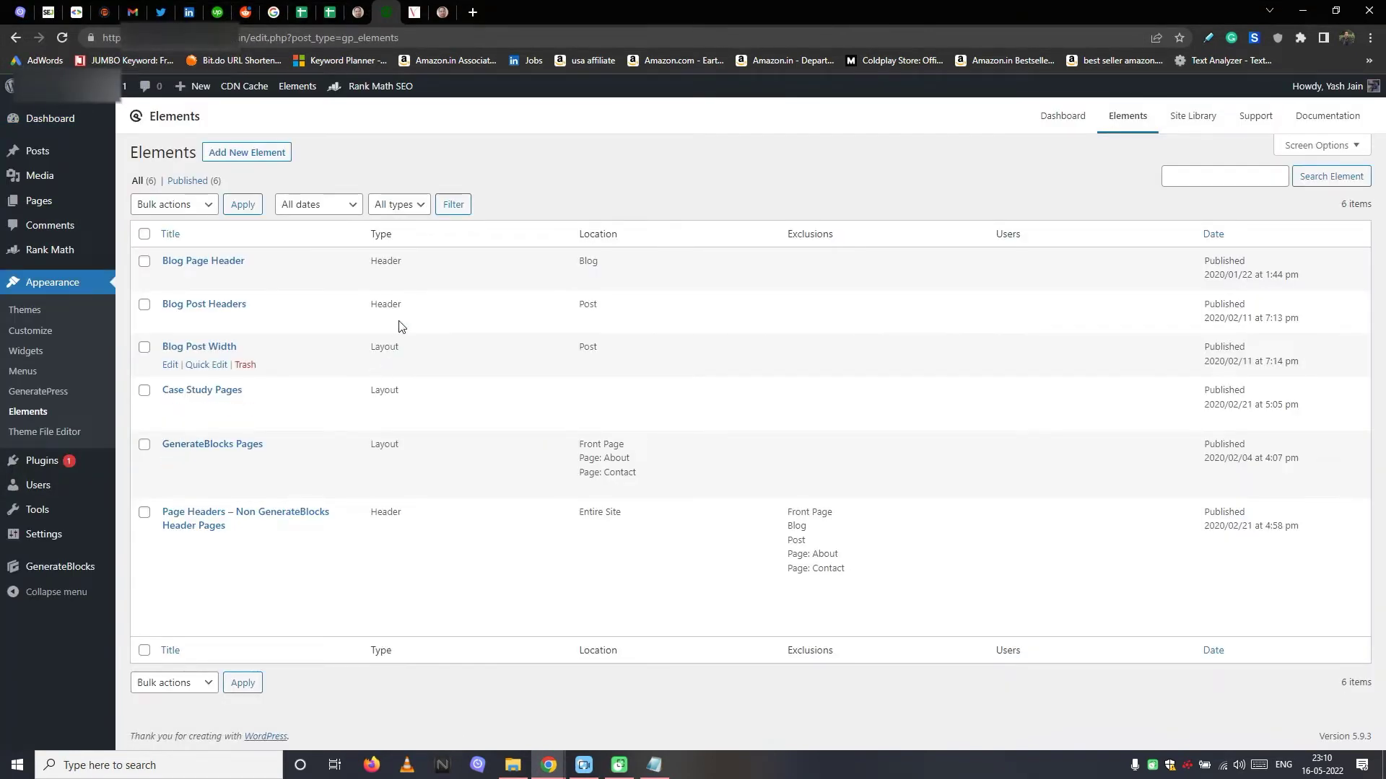
left_click(275, 154)
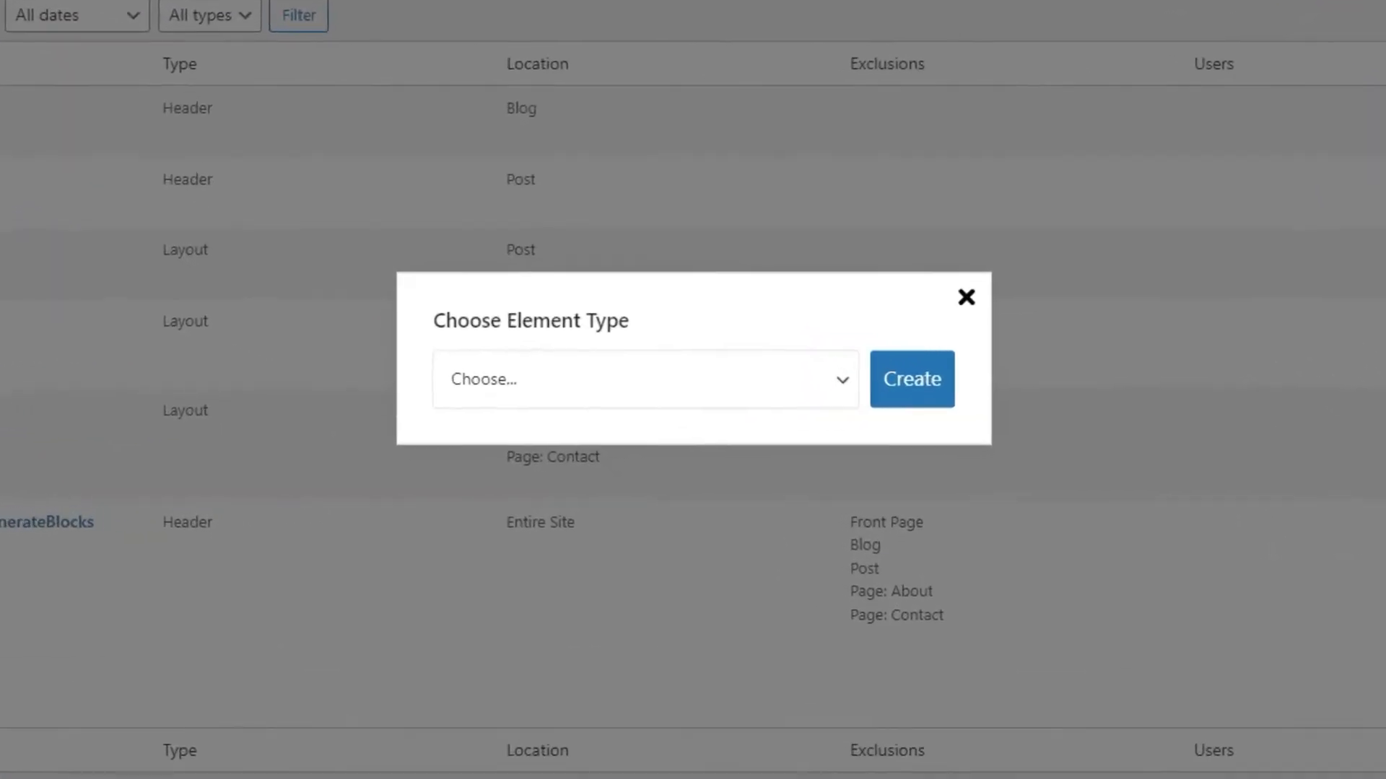
left_click(577, 386)
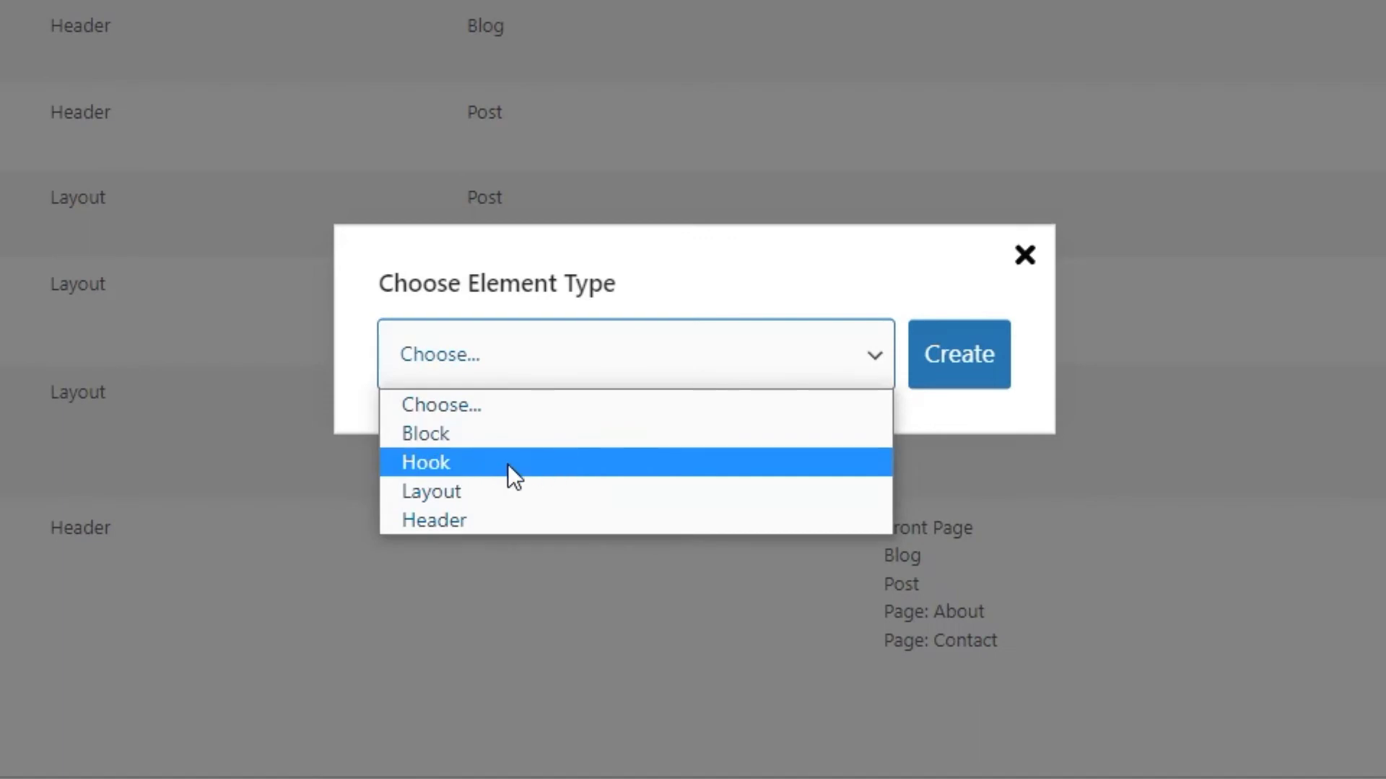
left_click(509, 465)
left_click(959, 361)
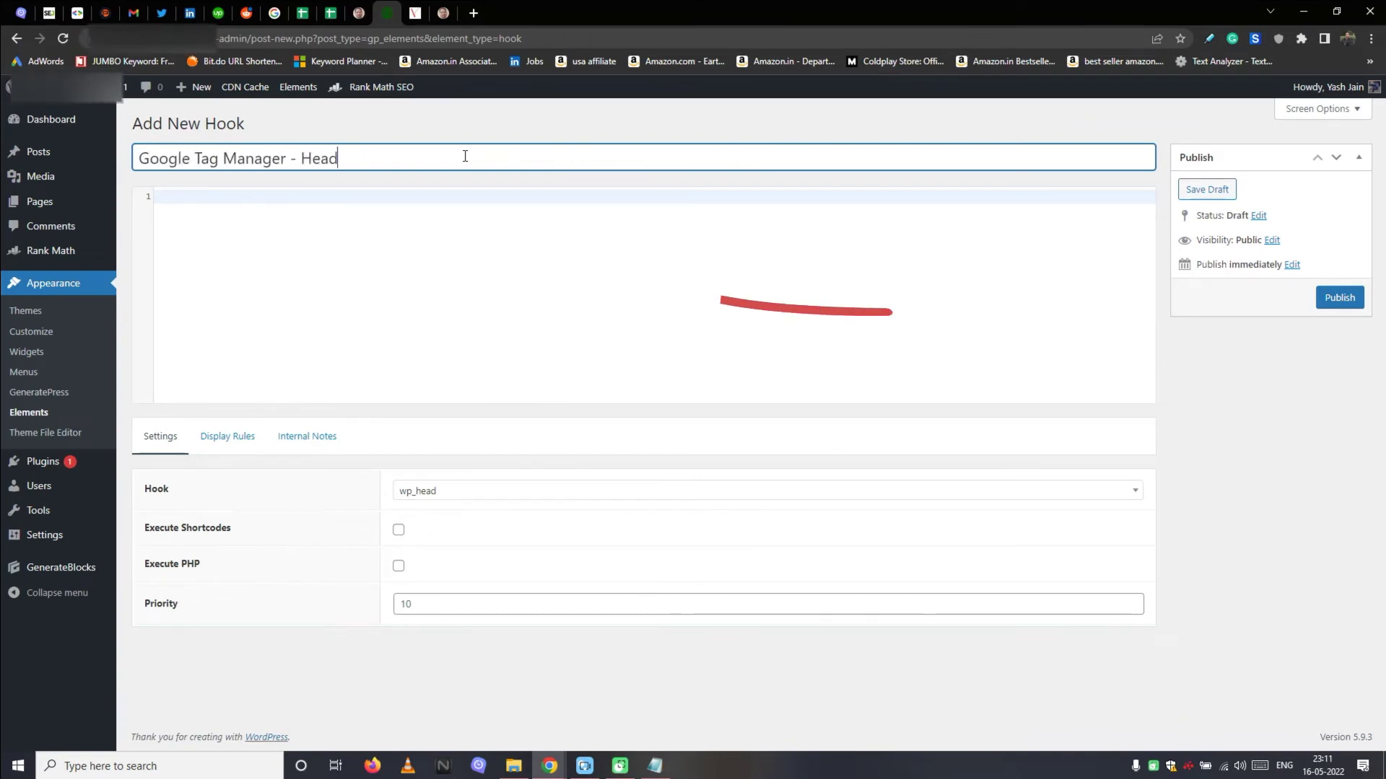
Step: Copy the Google Tag Manager head snippet and paste it into the hook's code area
left_click(348, 221)
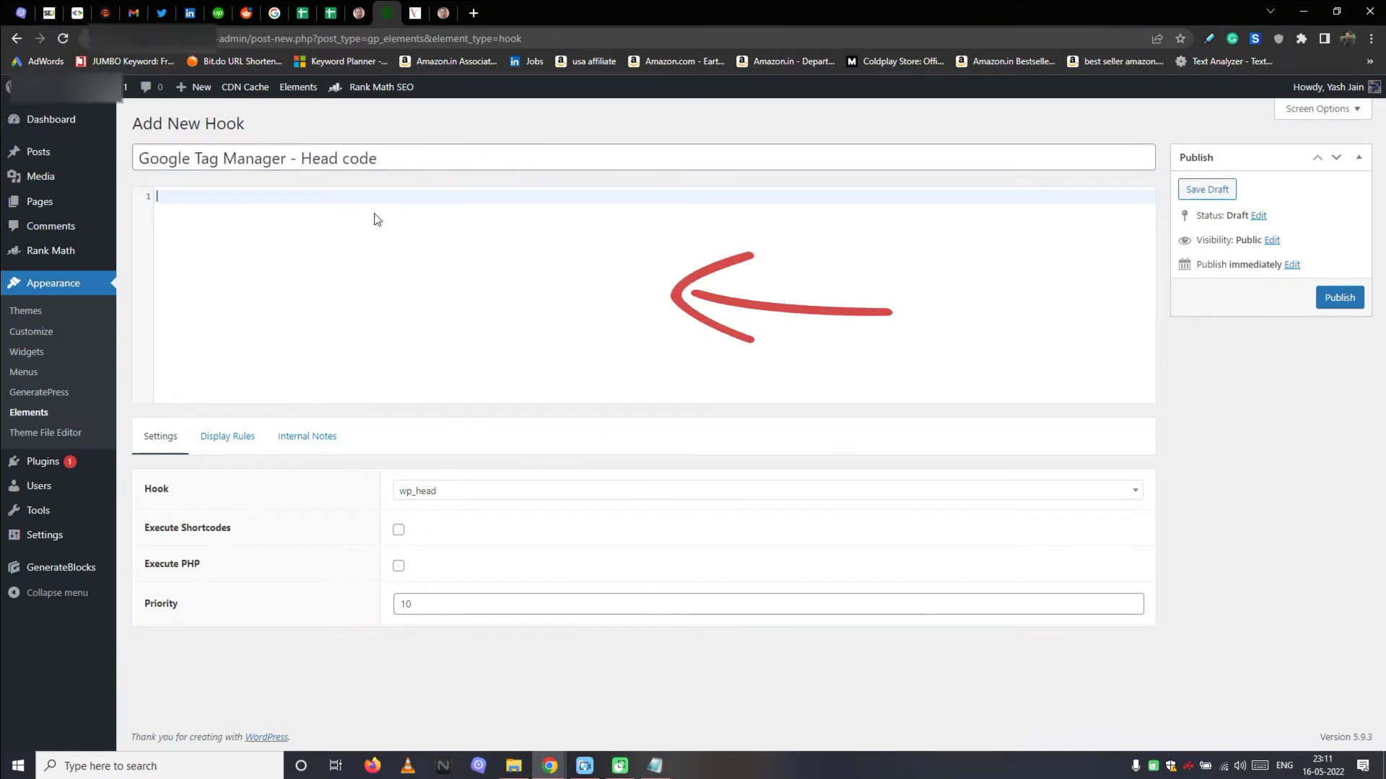
key("alt+Tab")
key("alt+Tab")
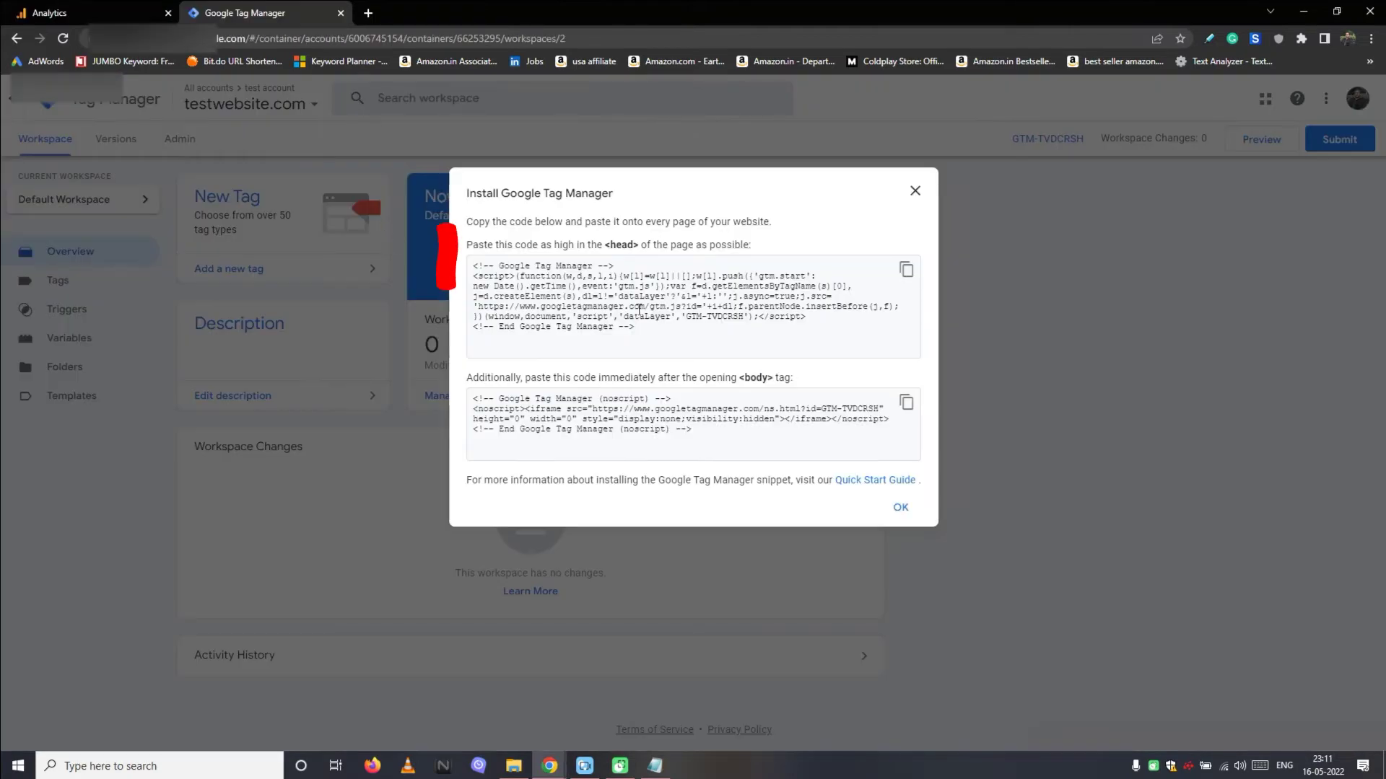
double_click(625, 286)
left_click(906, 278)
key("ctrl+c")
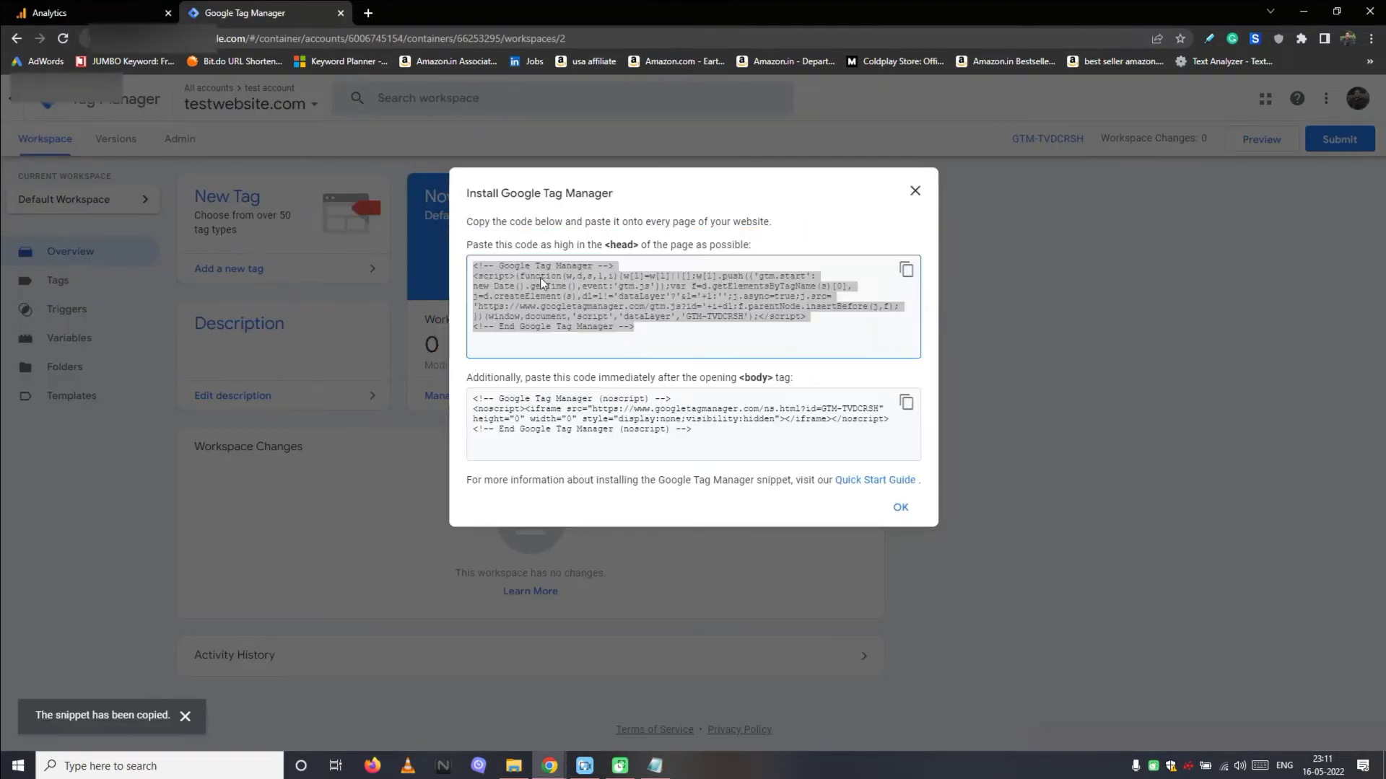
key("alt+Tab")
key("ctrl+v")
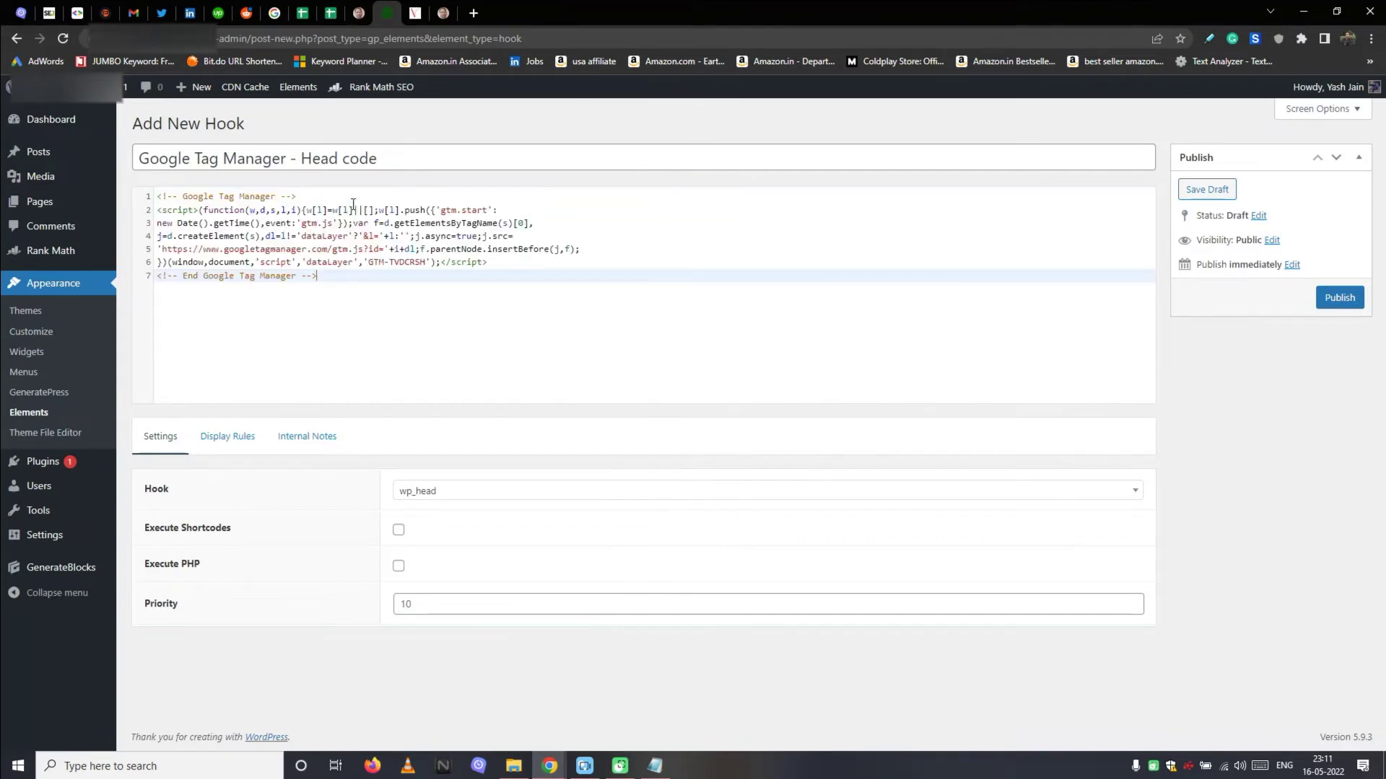
left_click(294, 218)
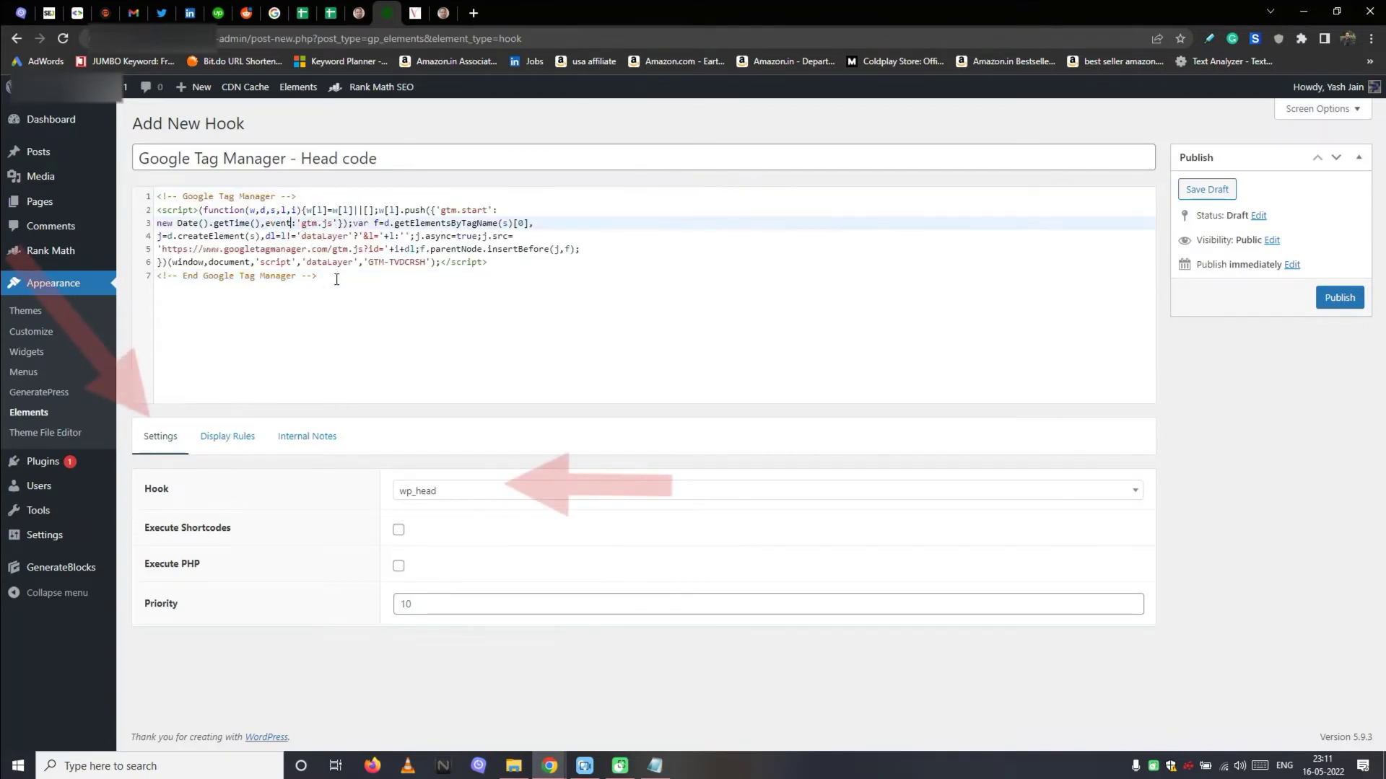
Step: Keep wp_head at priority 10, set location to Entire Site, and publish the hook
left_click(457, 494)
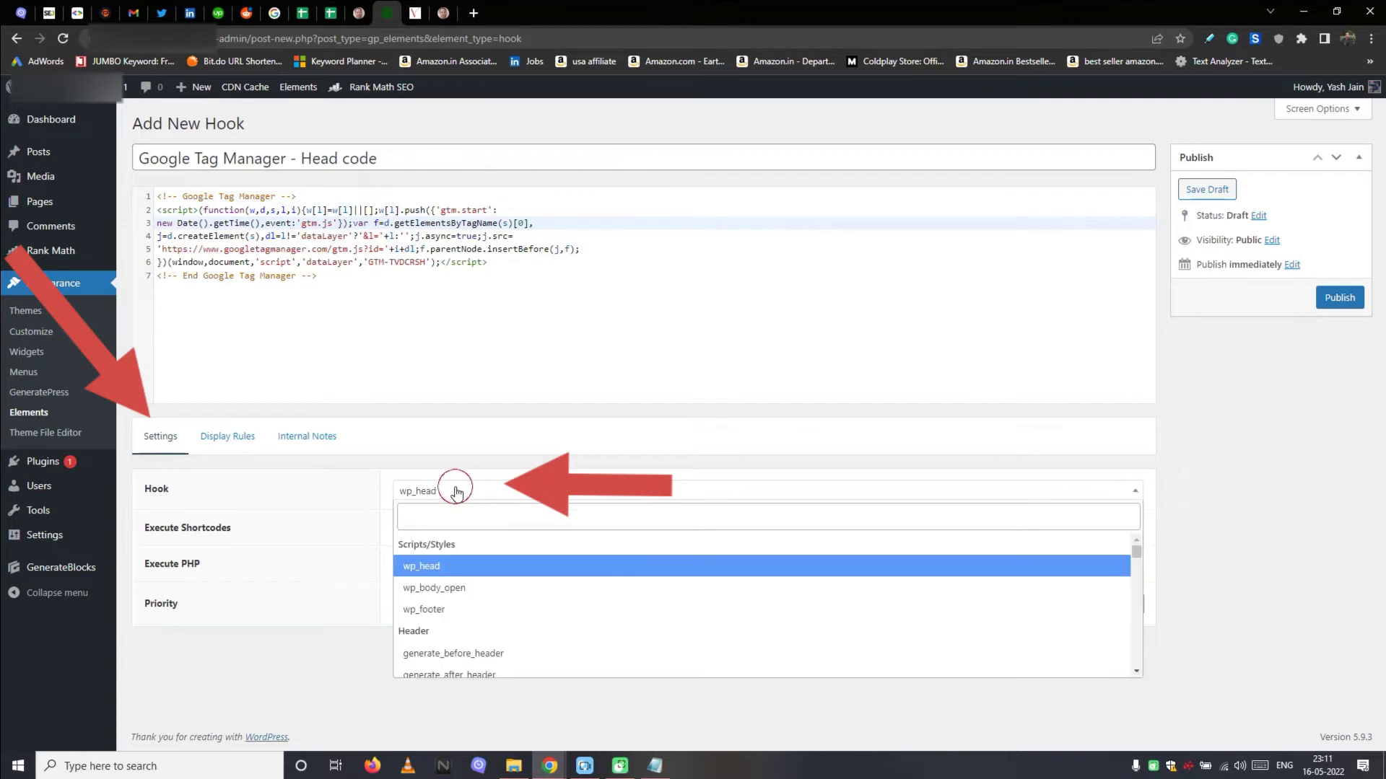
left_click(483, 576)
left_click(420, 607)
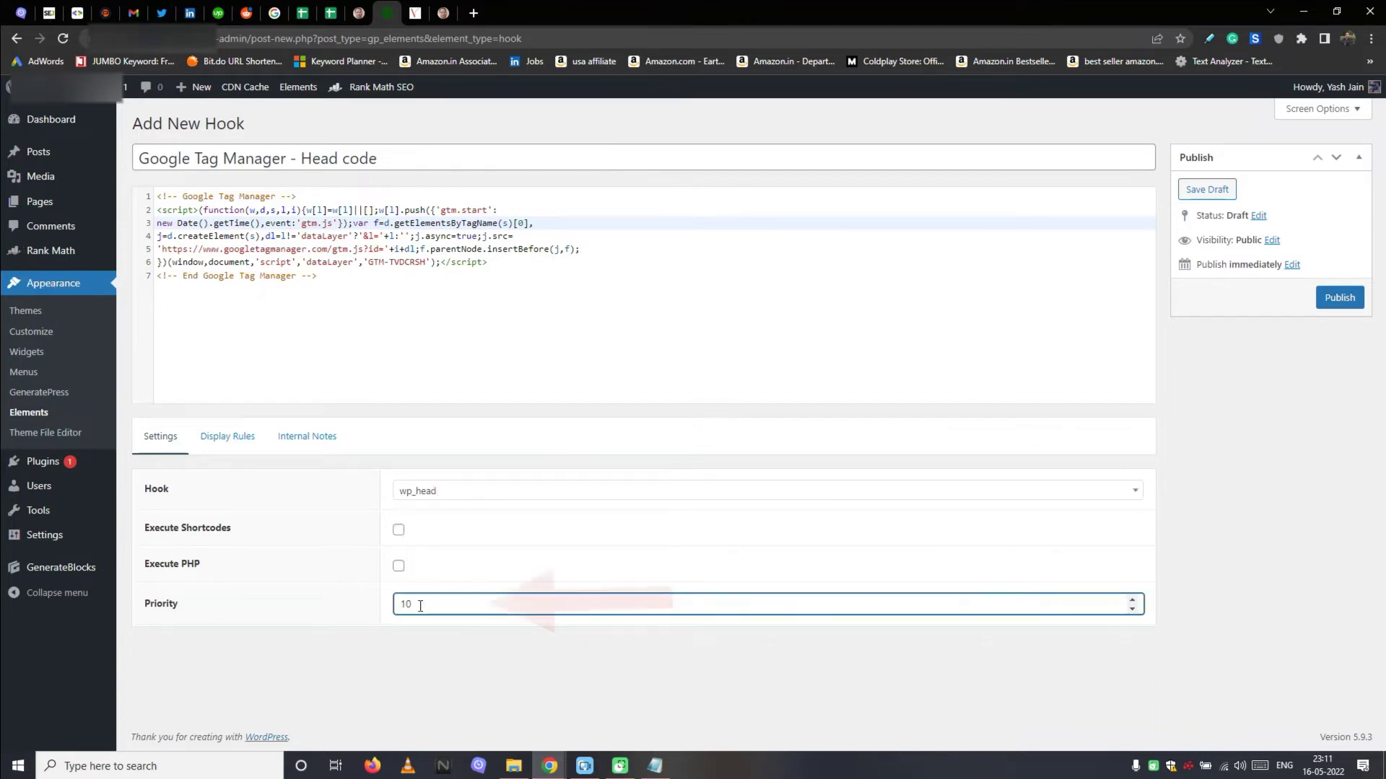
left_click(242, 441)
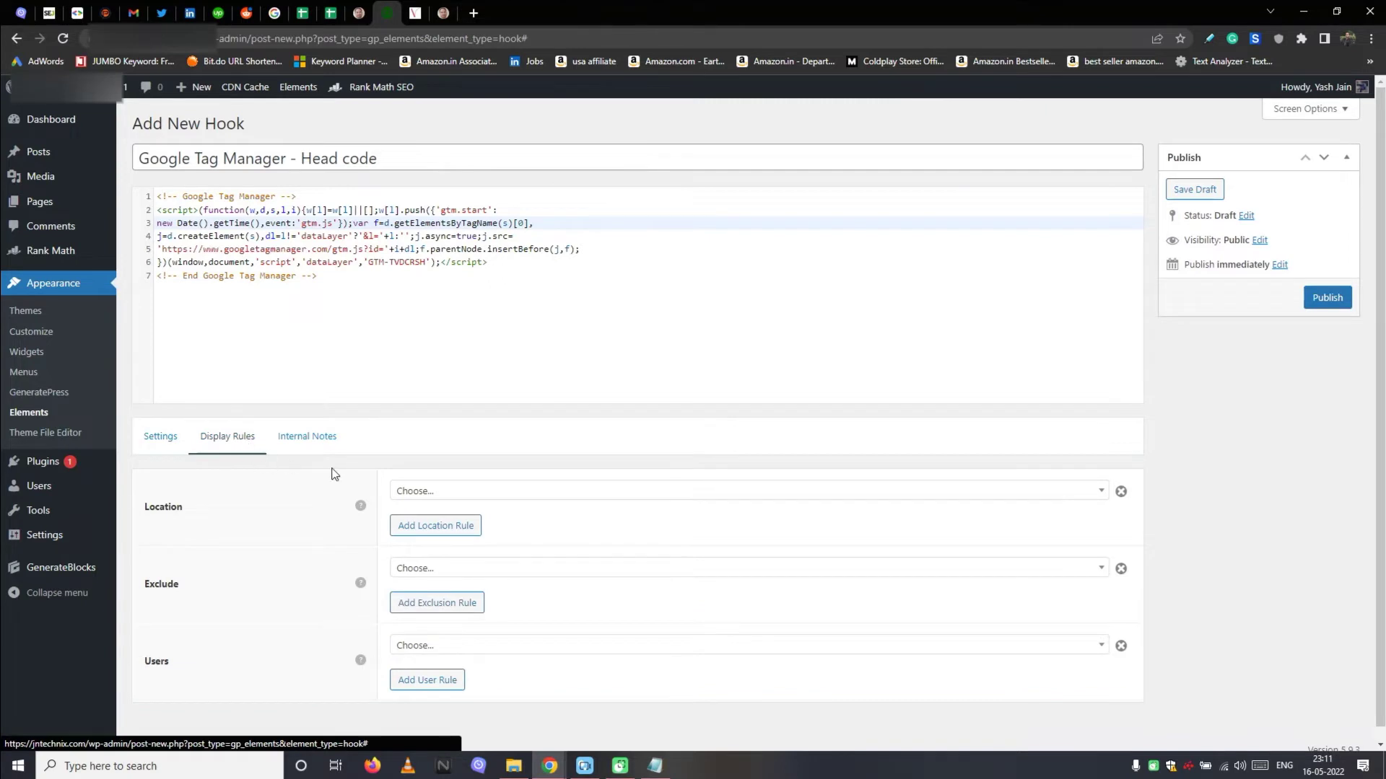
left_click(458, 494)
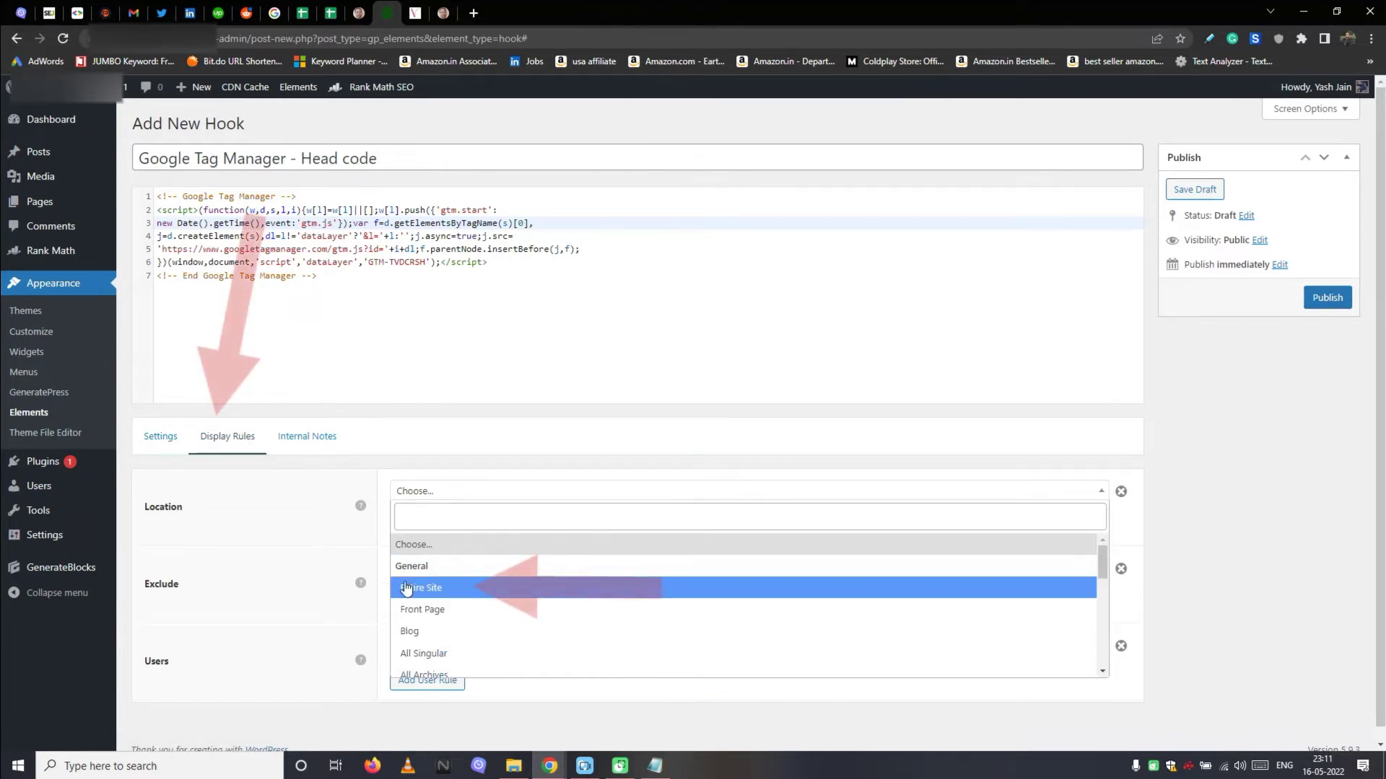
left_click(467, 590)
left_click(1327, 298)
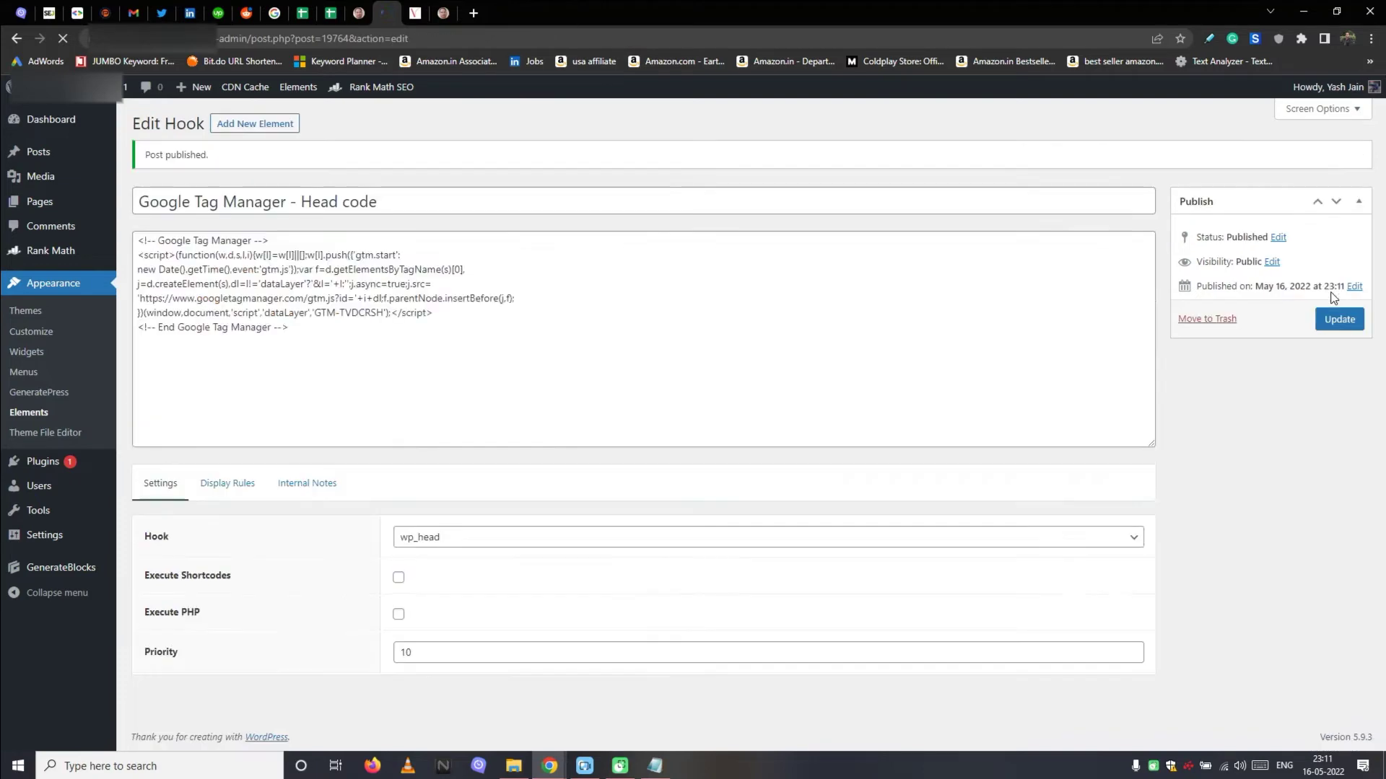
Step: Create a new hook element named 'Google Tag Manager - Body Code' containing the pasted GTM body snippet
left_click(288, 123)
left_click(628, 428)
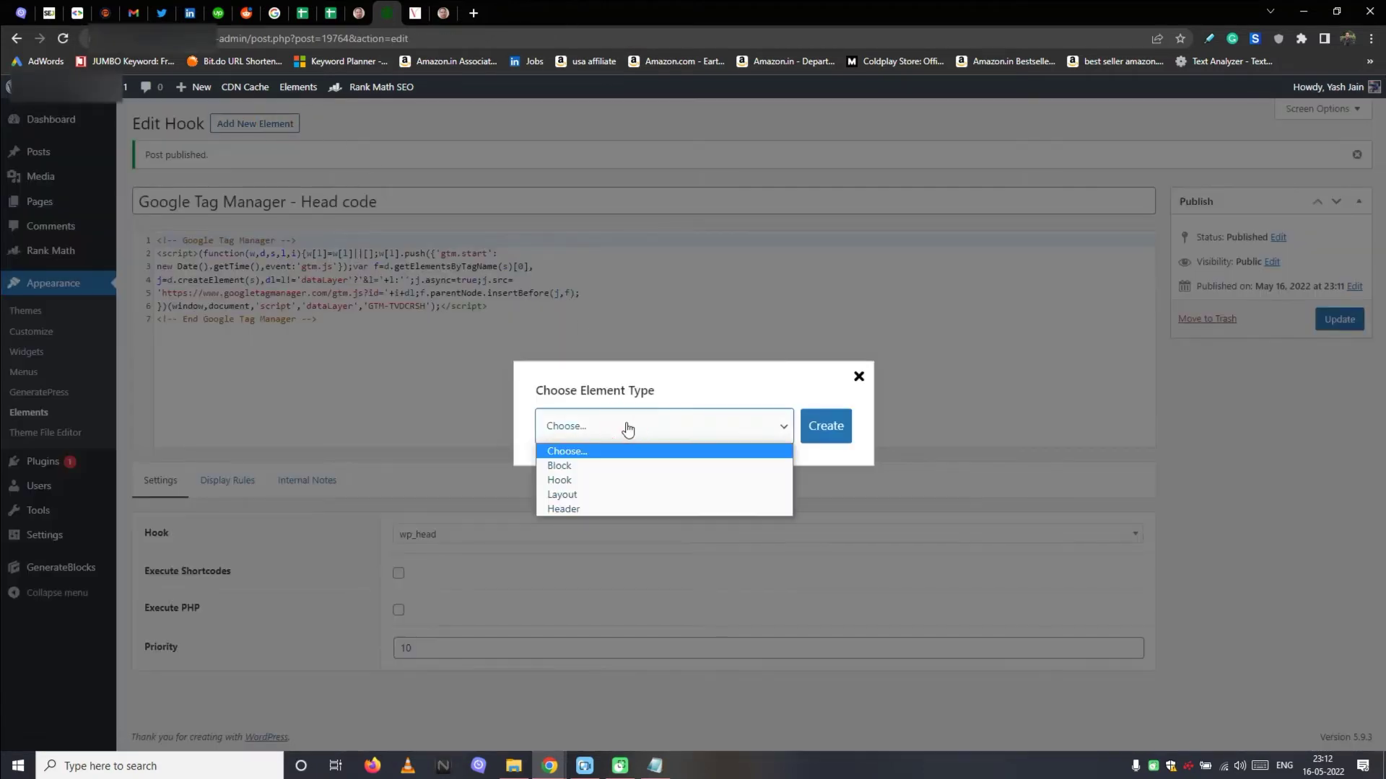
left_click(581, 479)
left_click(821, 437)
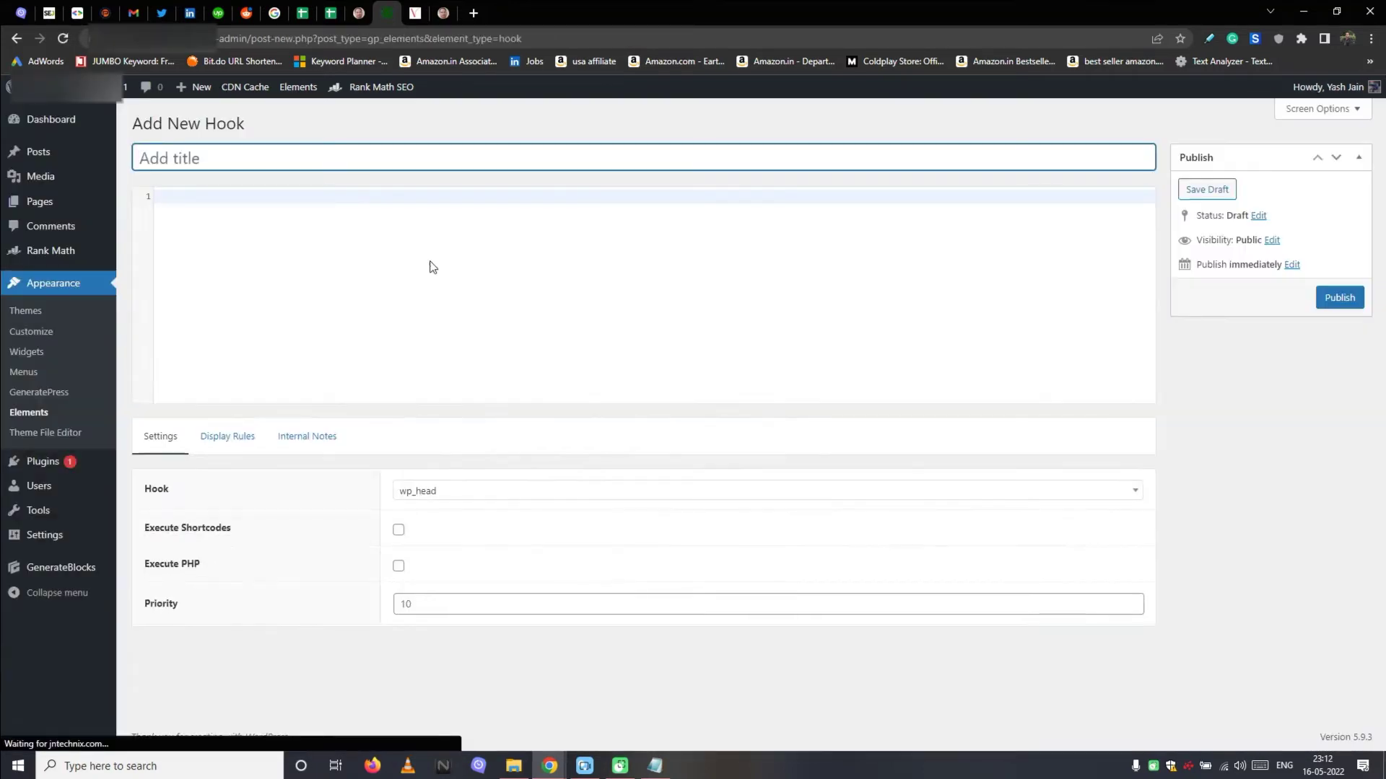
left_click(319, 157)
type("Goo")
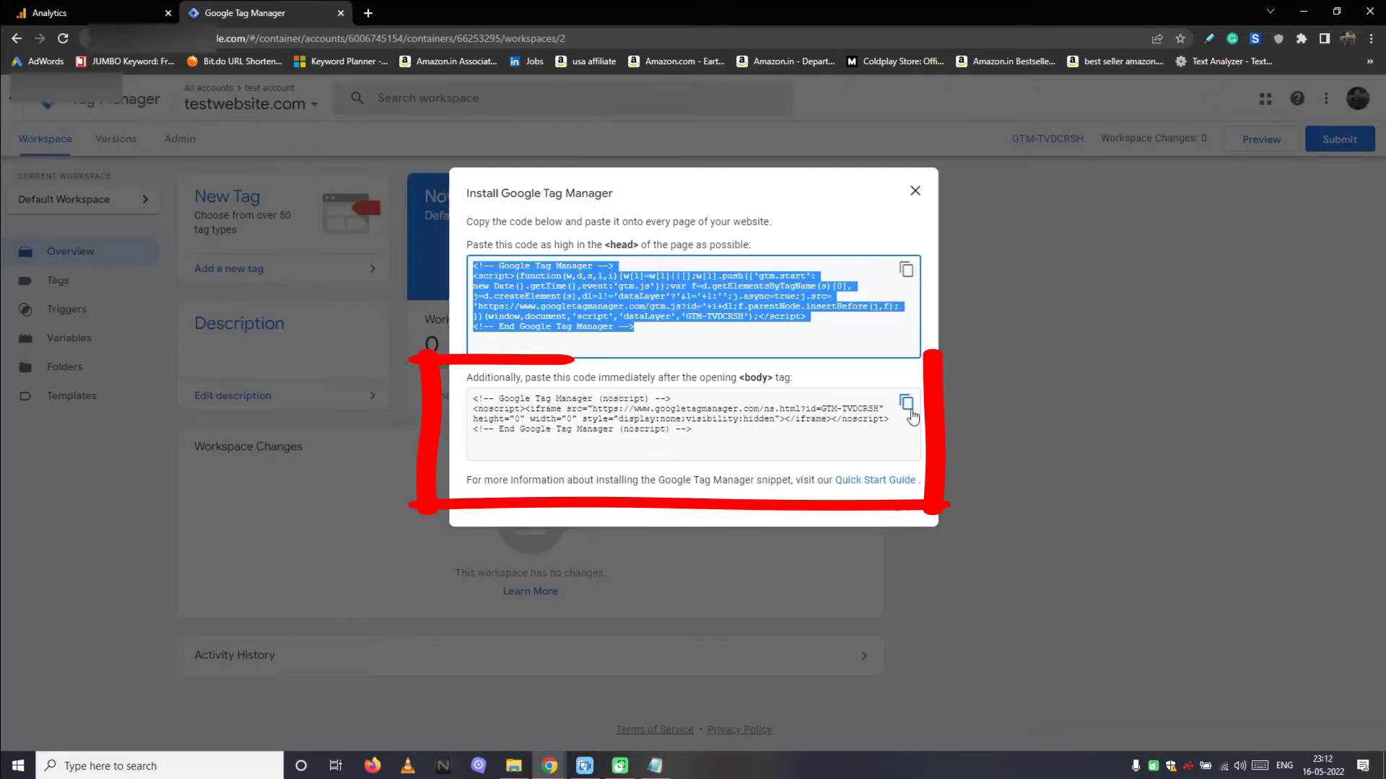
left_click(907, 406)
key("ctrl+c")
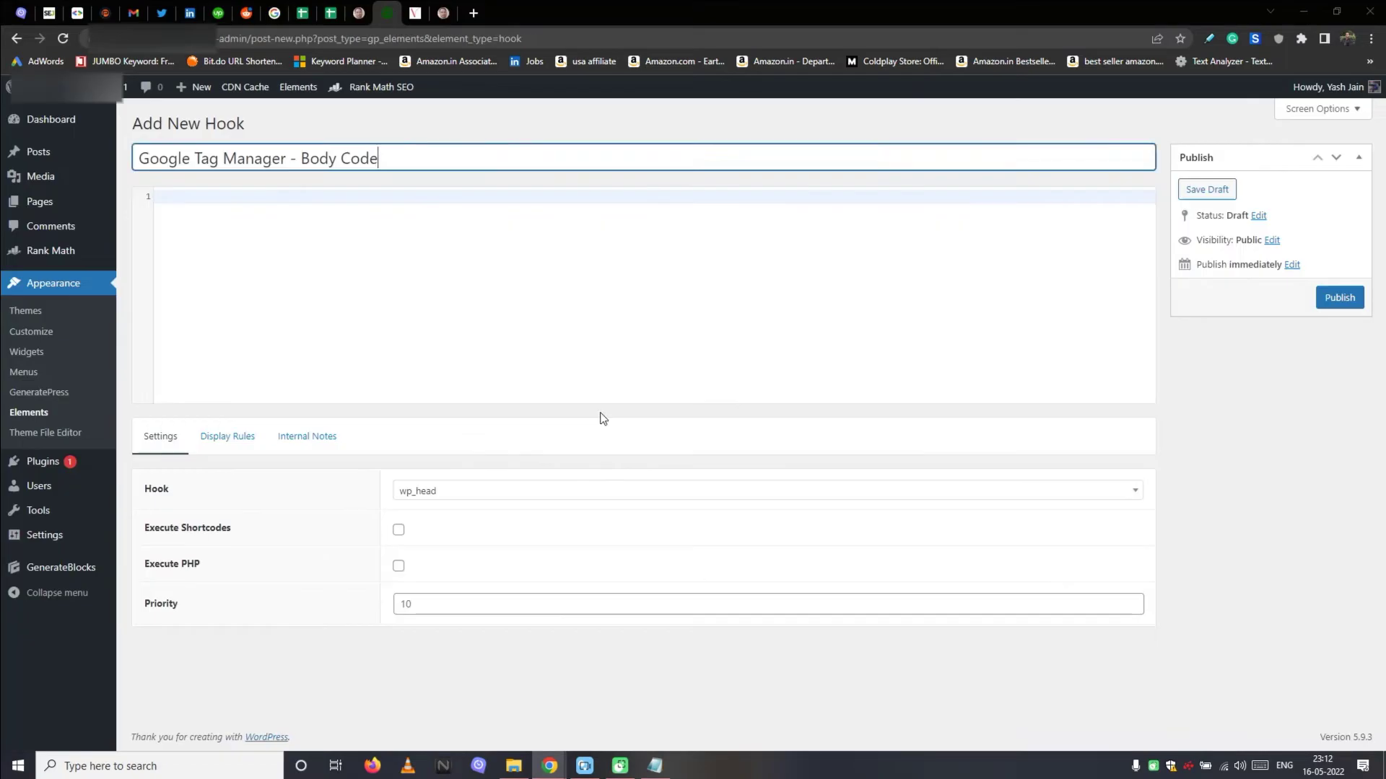
left_click(278, 221)
key("ctrl+v")
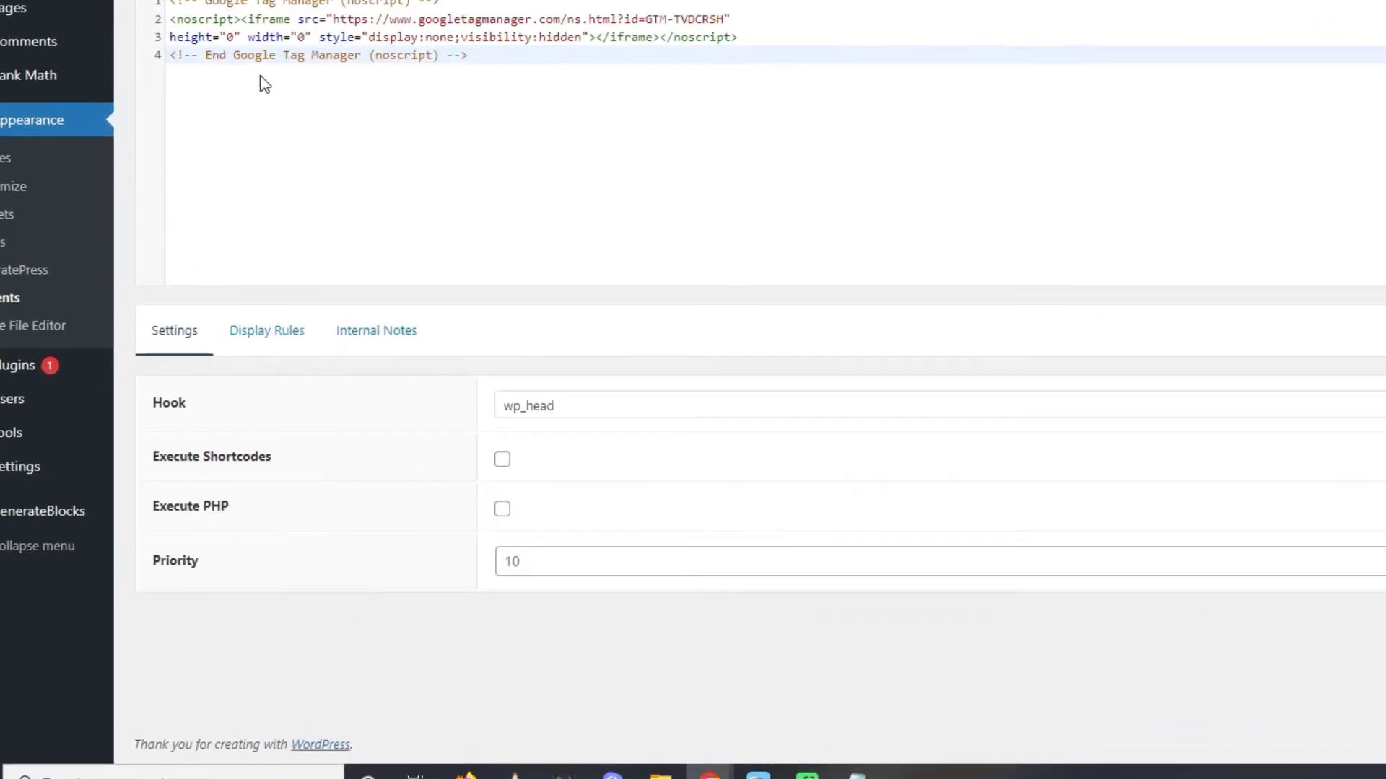
Step: Attach the hook to wp_body_open, display it on the Entire Site, and update it
left_click(543, 405)
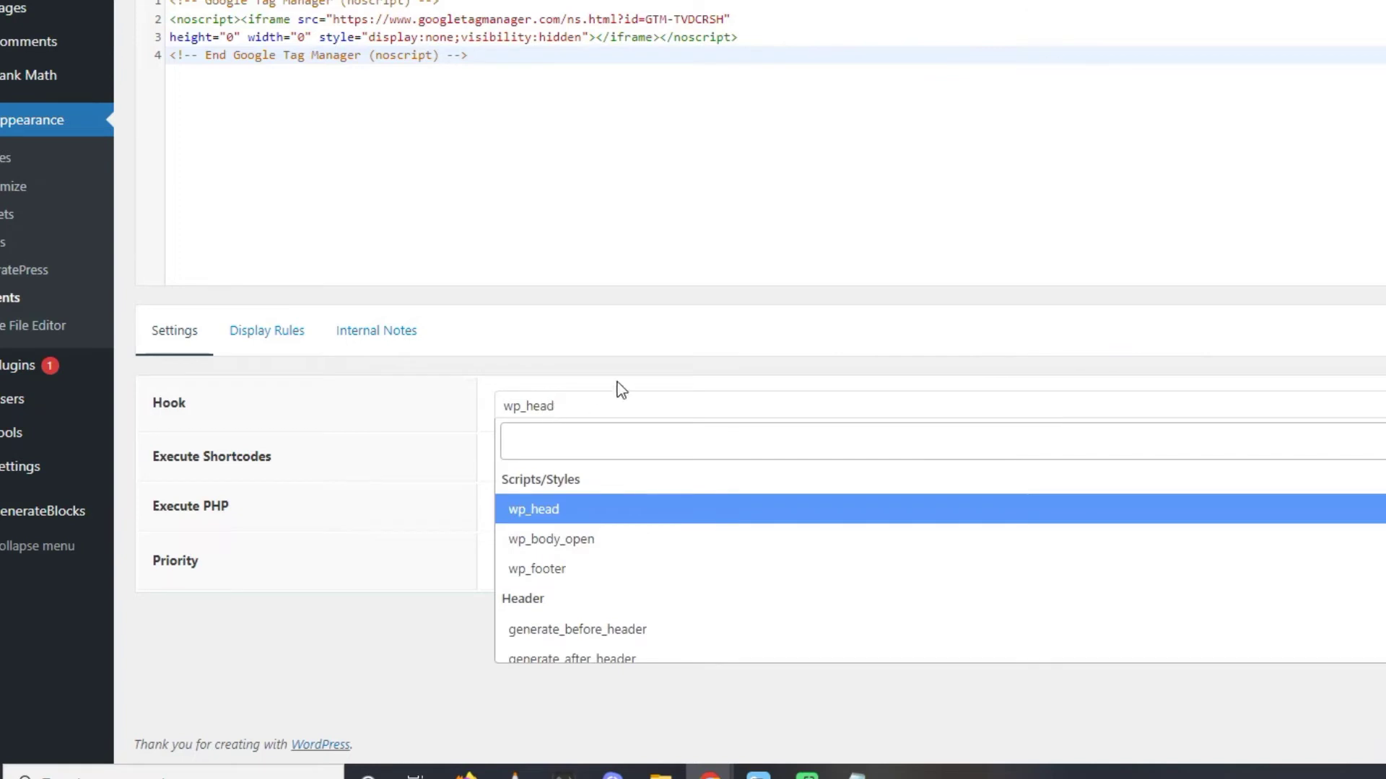
left_click(573, 548)
left_click(493, 561)
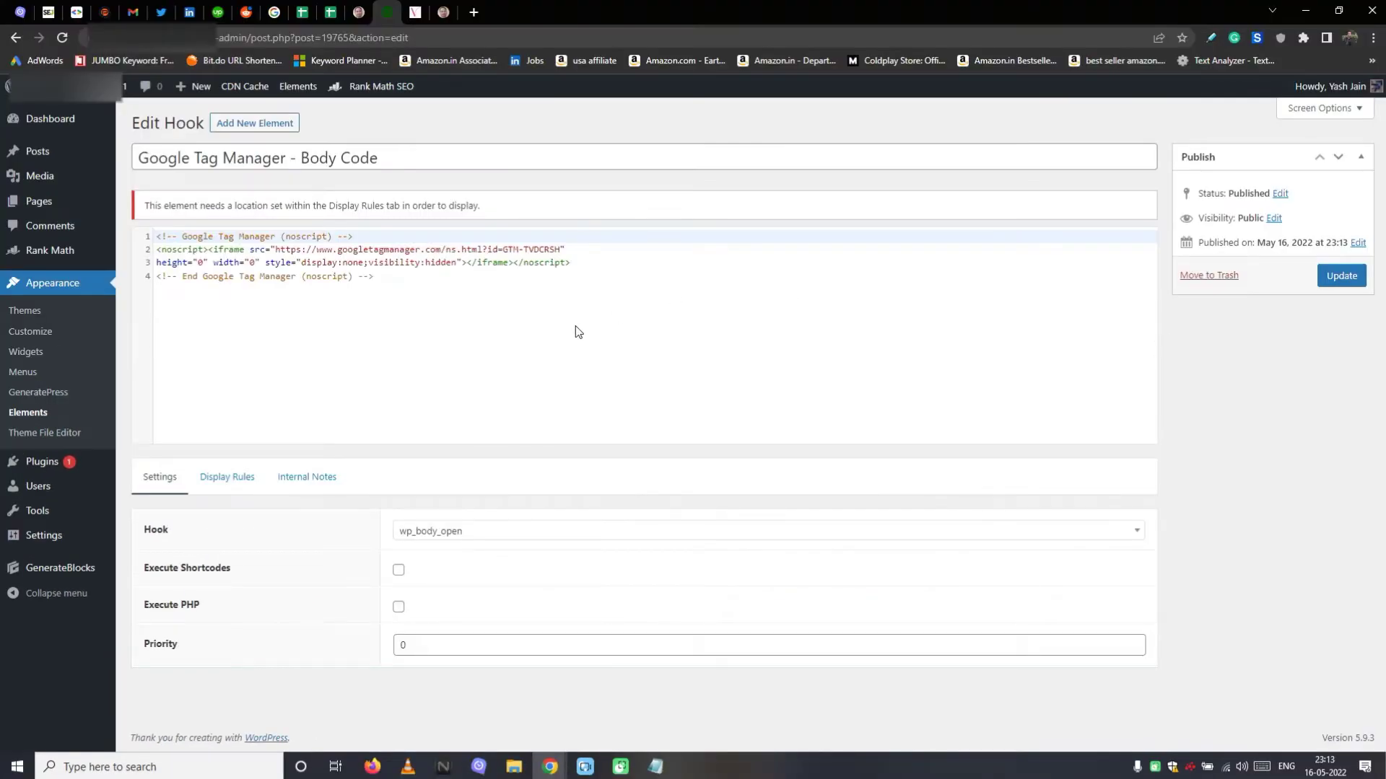
left_click(245, 478)
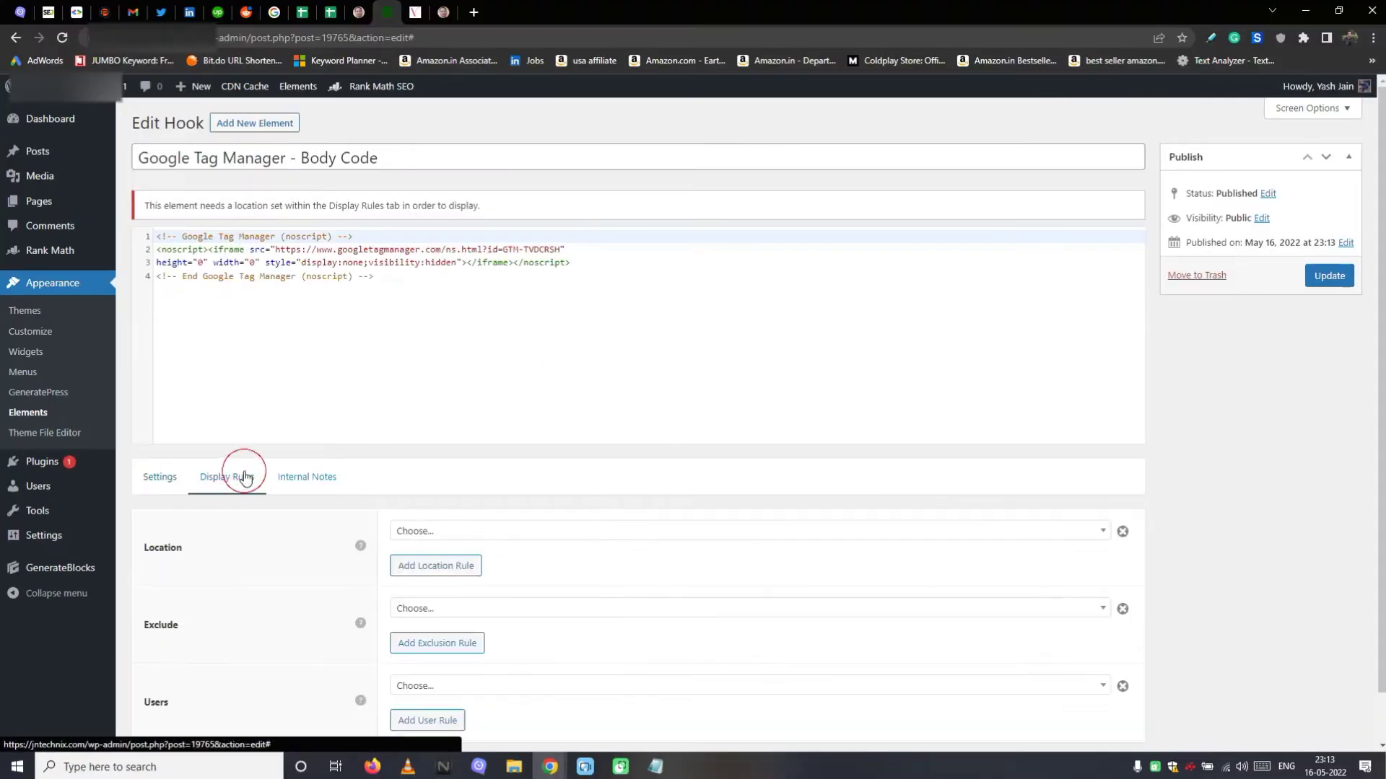
left_click(552, 532)
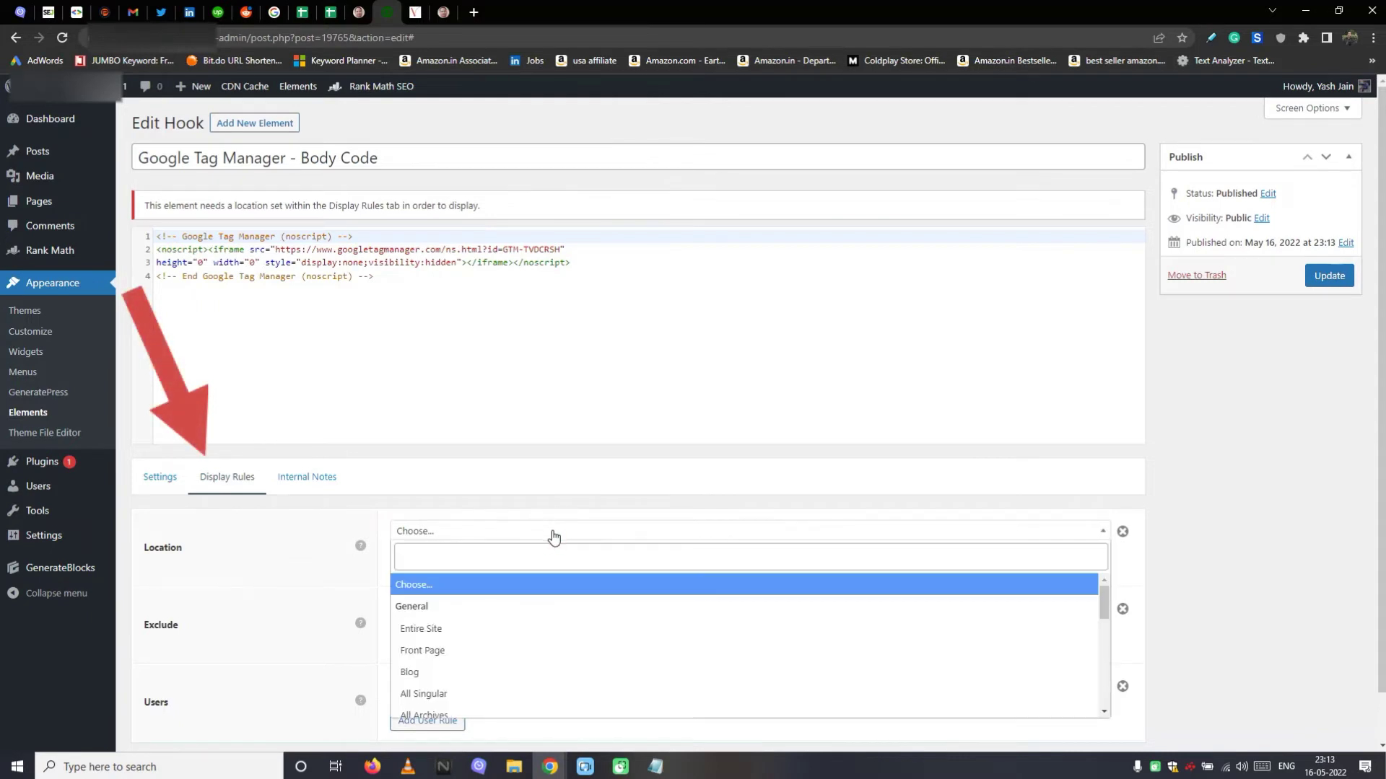
left_click(522, 631)
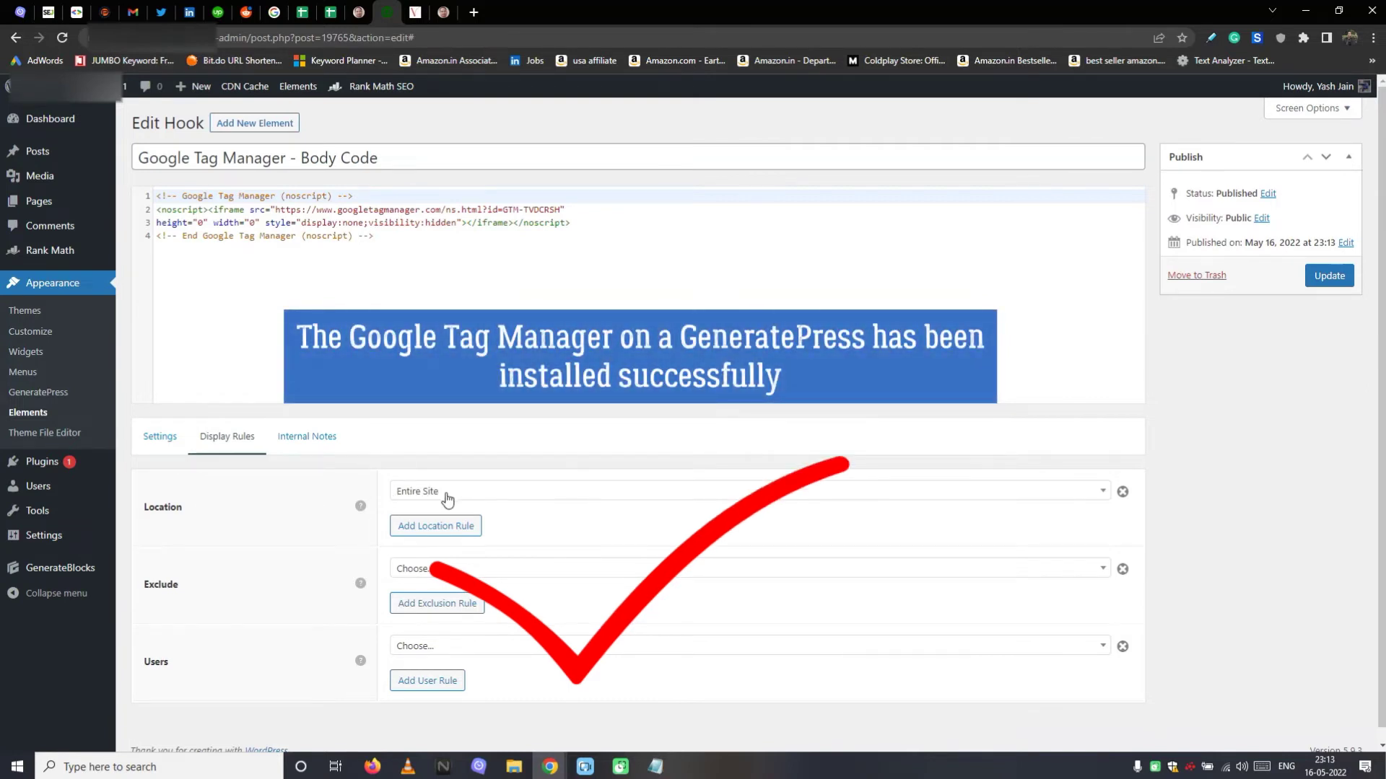
left_click(1331, 280)
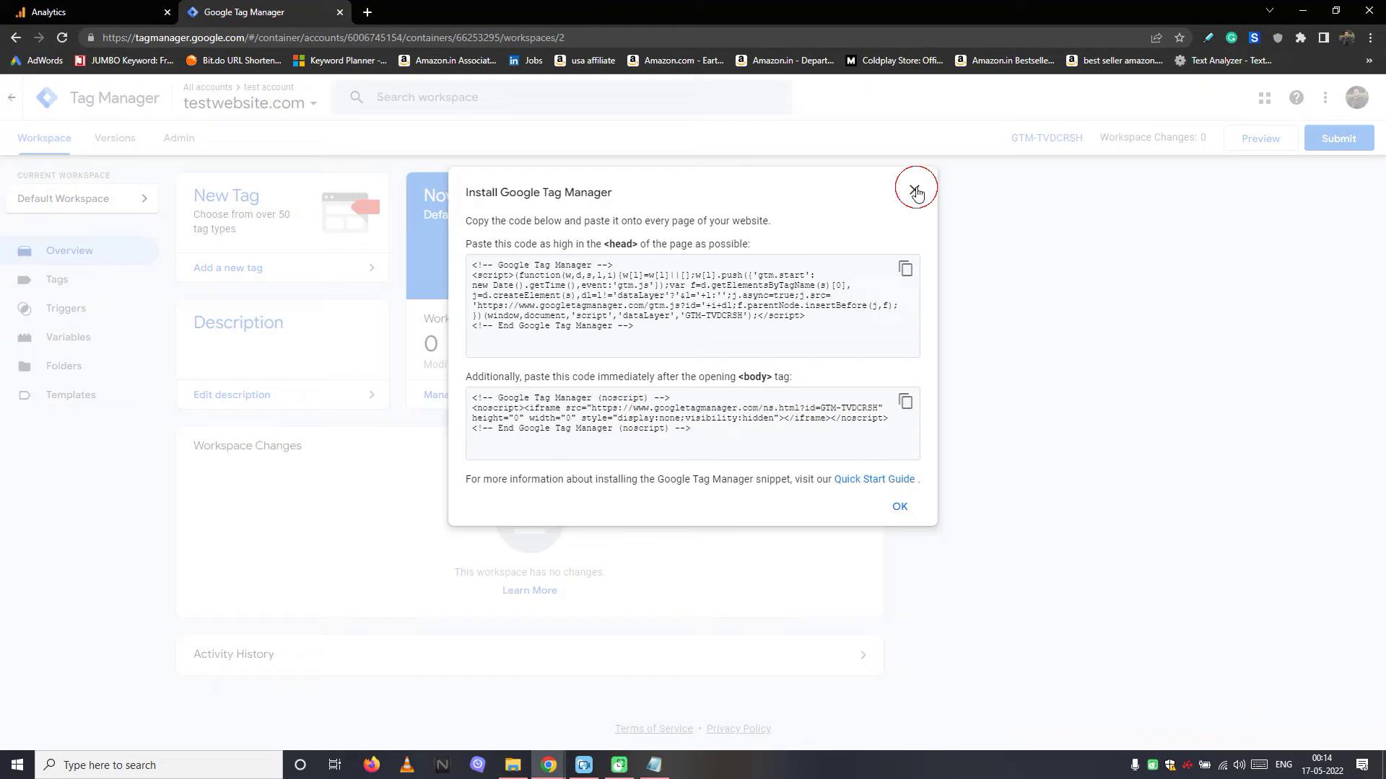
Step: Add a new tag in Tags named 'GA' using the Google Analytics: GA4 Configuration type
left_click(914, 191)
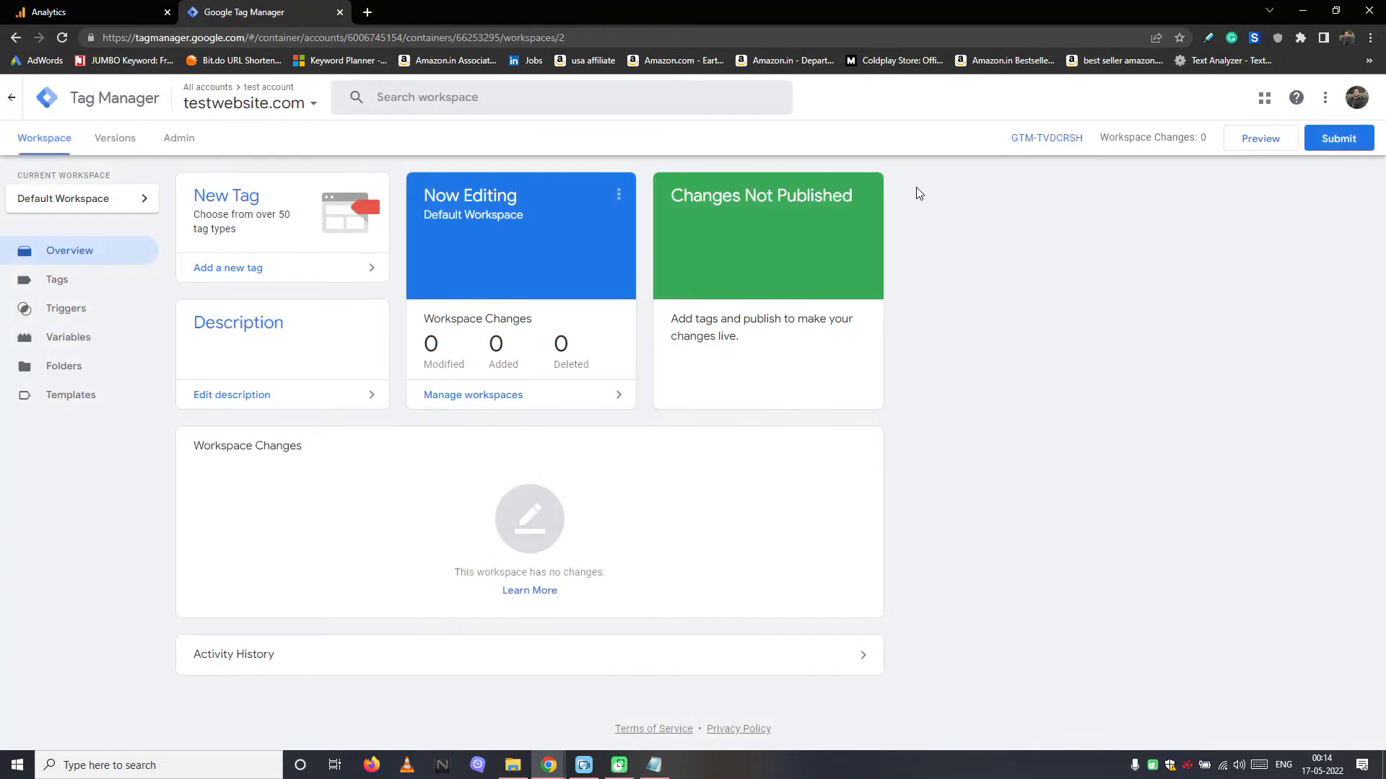
left_click(105, 287)
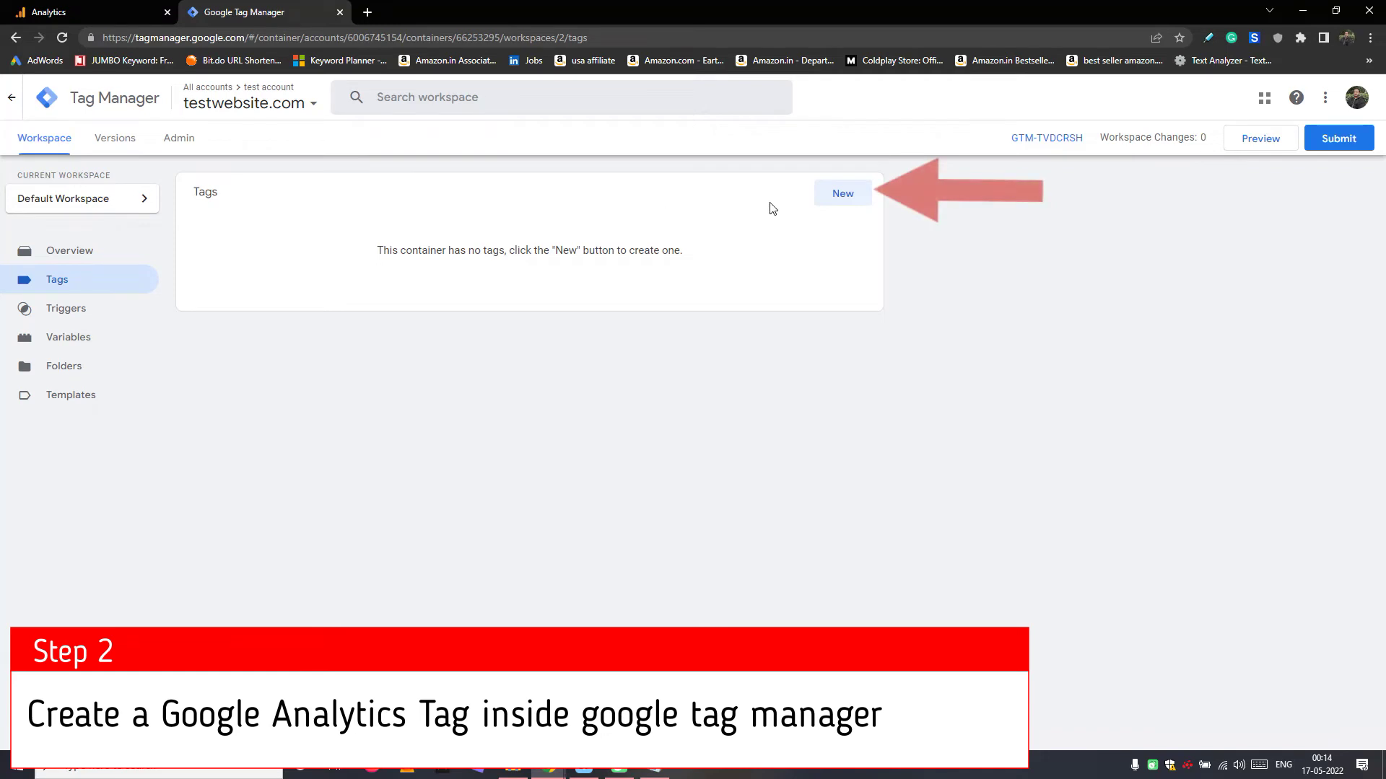
left_click(830, 199)
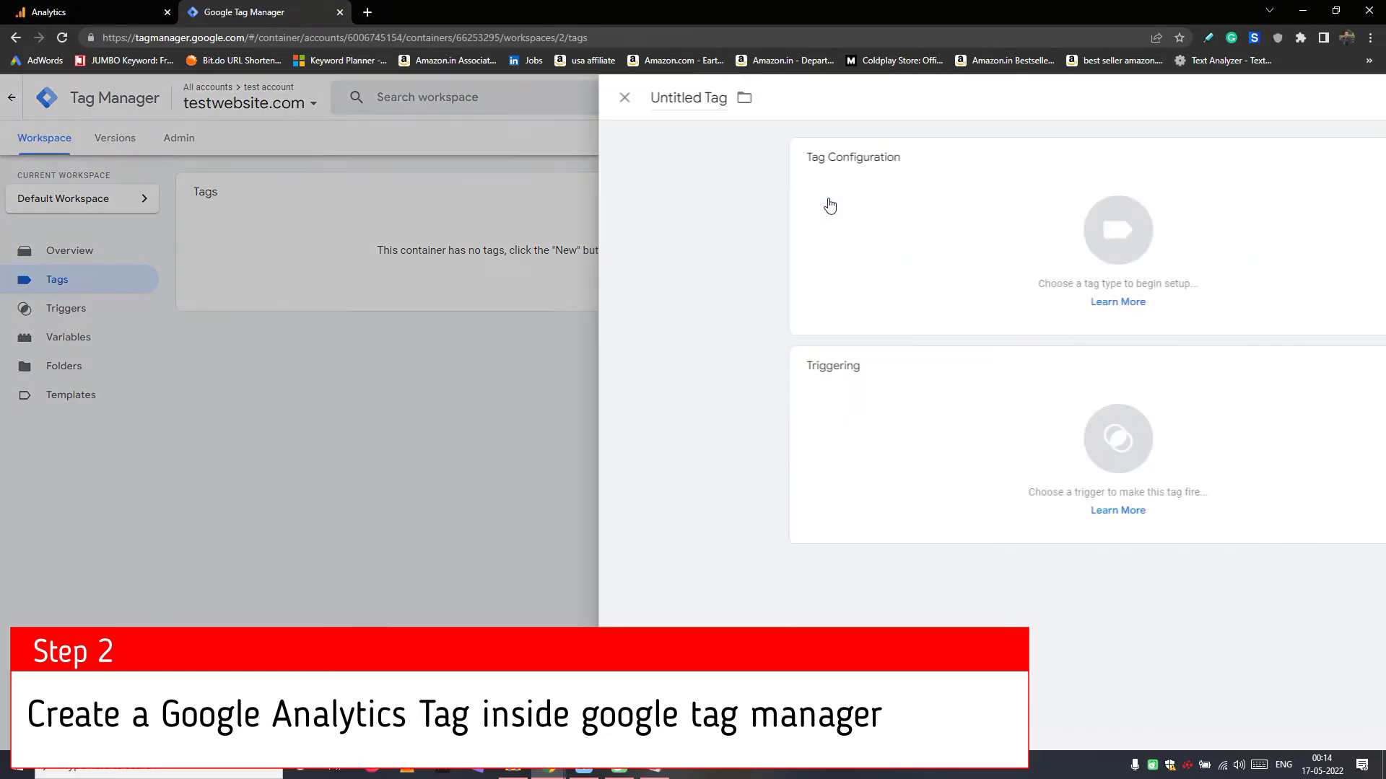
left_click(424, 99)
type("GA")
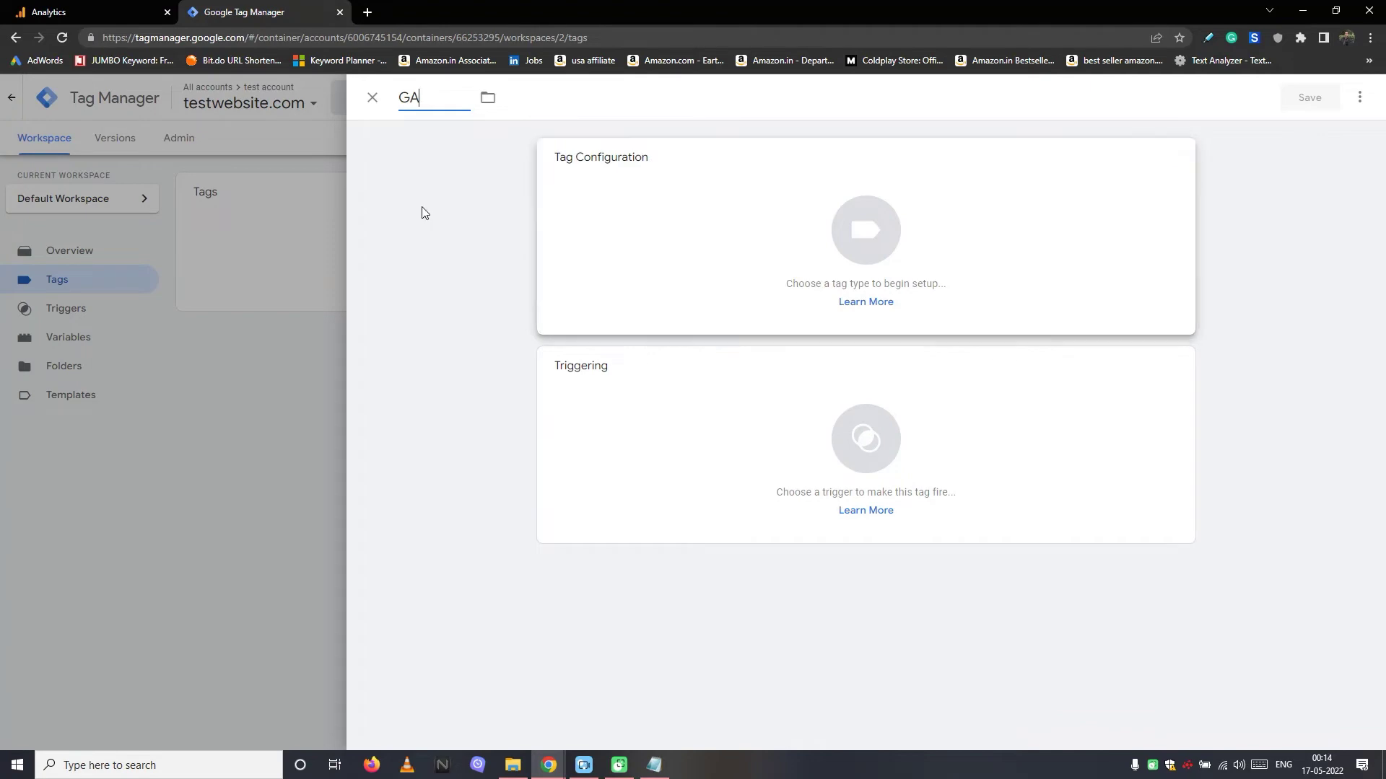
left_click(708, 233)
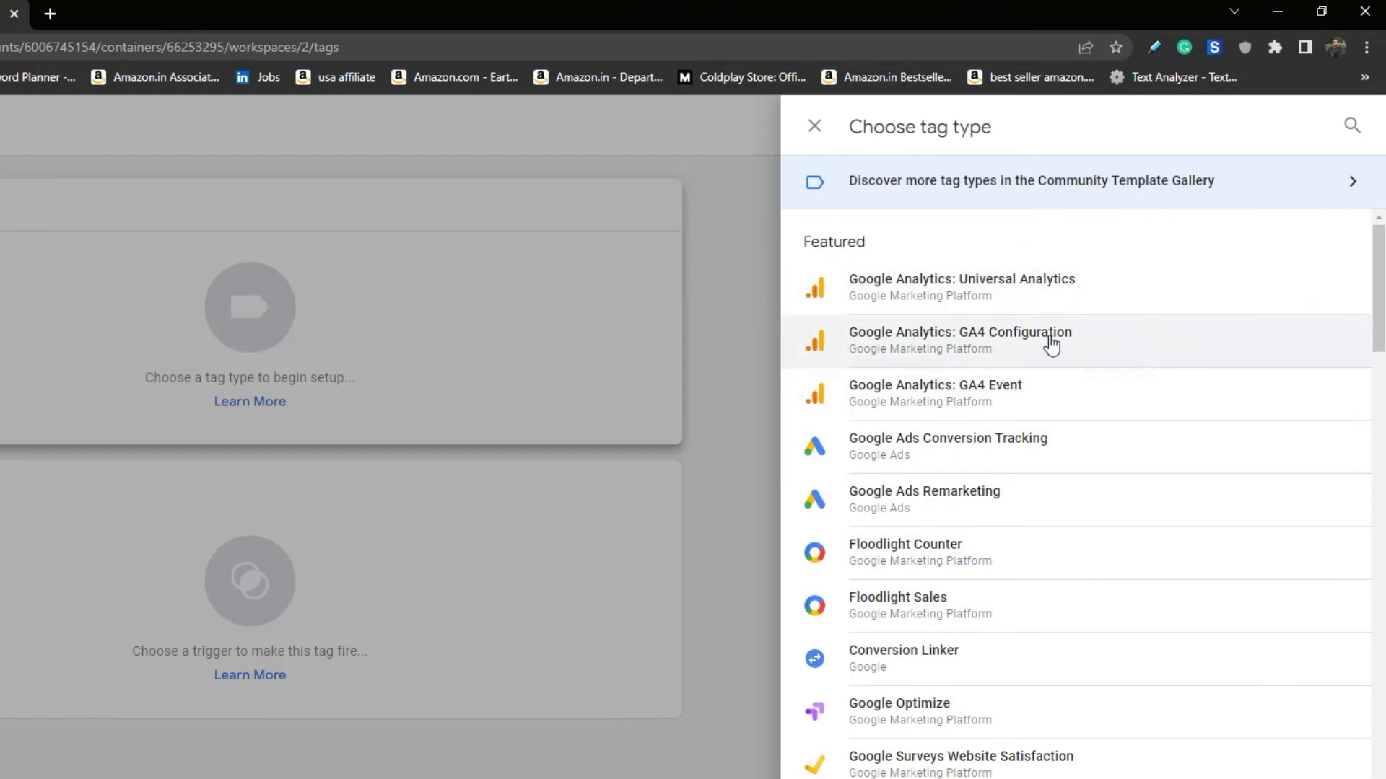
left_click(1039, 343)
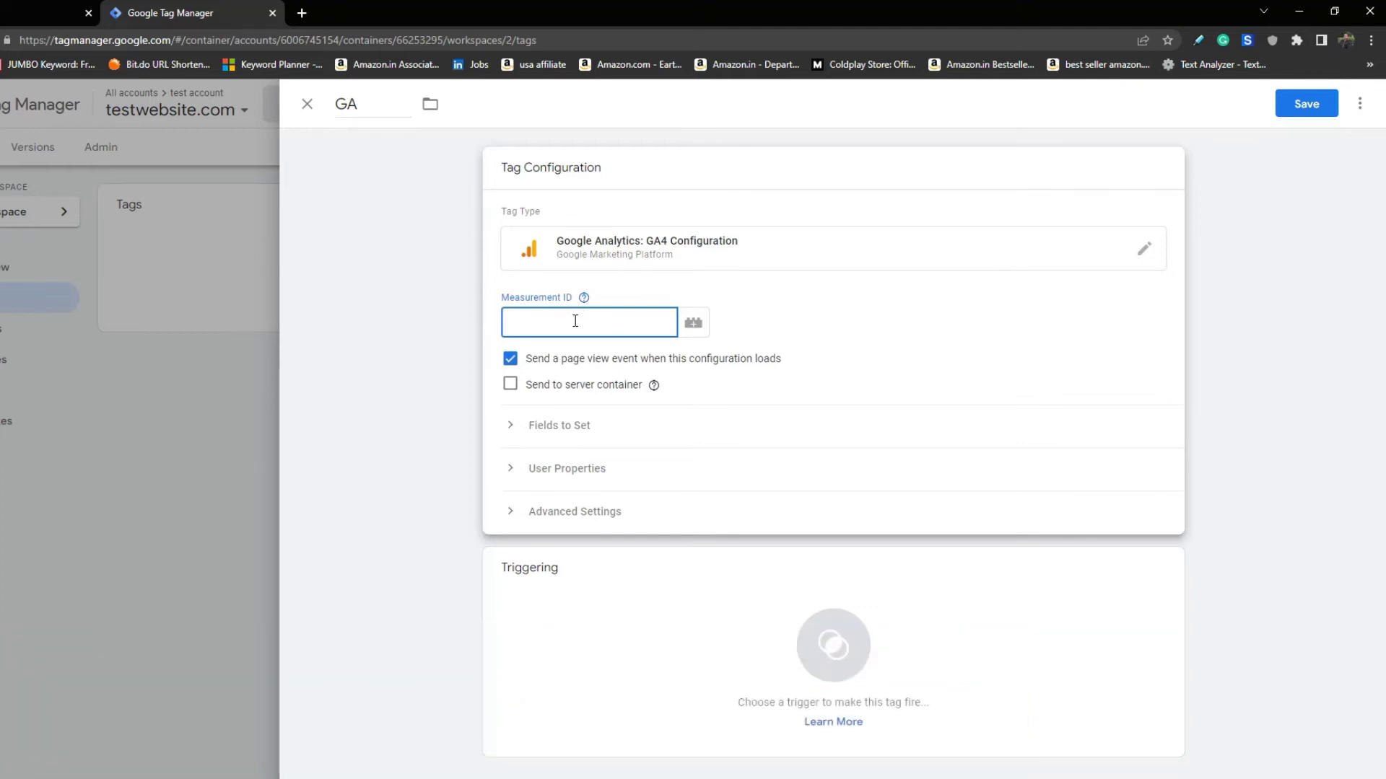
Step: Paste the site's measurement ID into the GA tag and expand Fields to Set
right_click(545, 323)
left_click(595, 436)
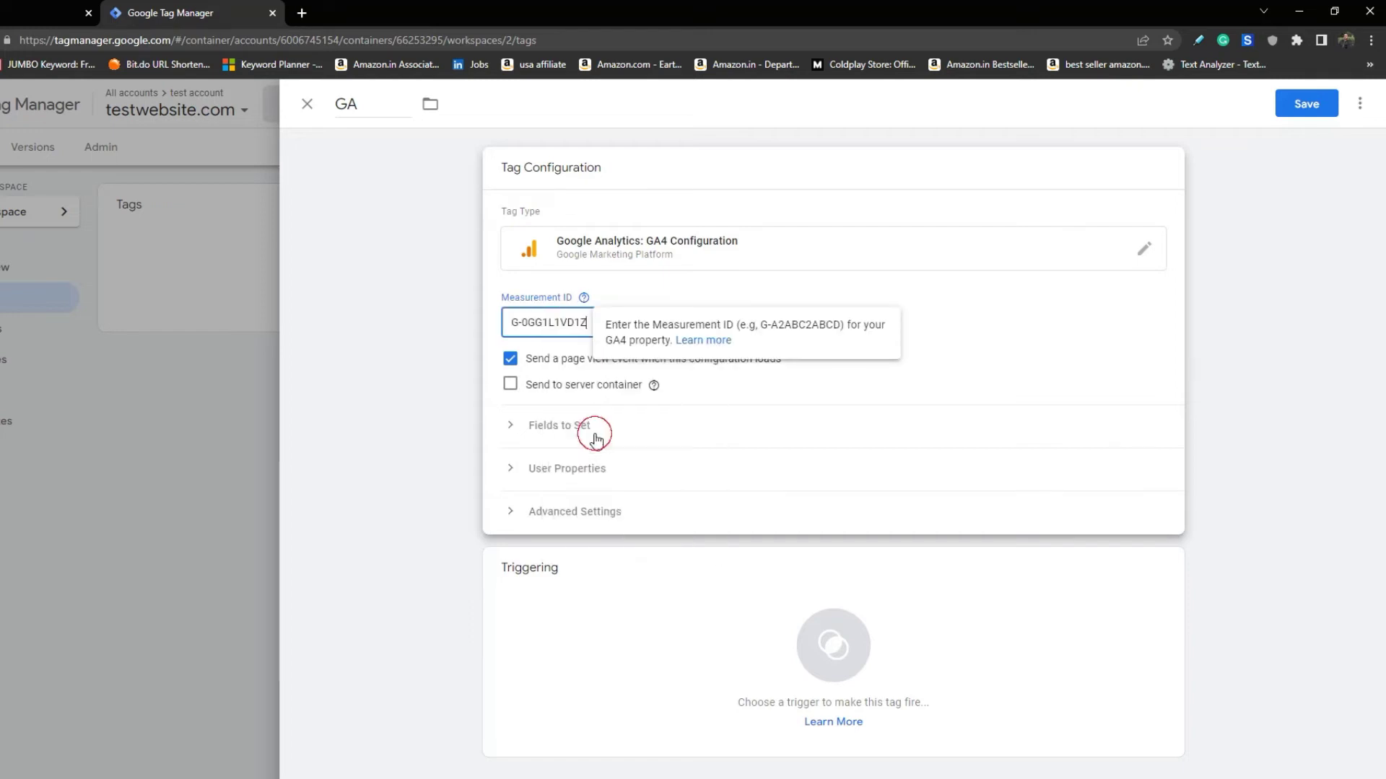
left_click(860, 426)
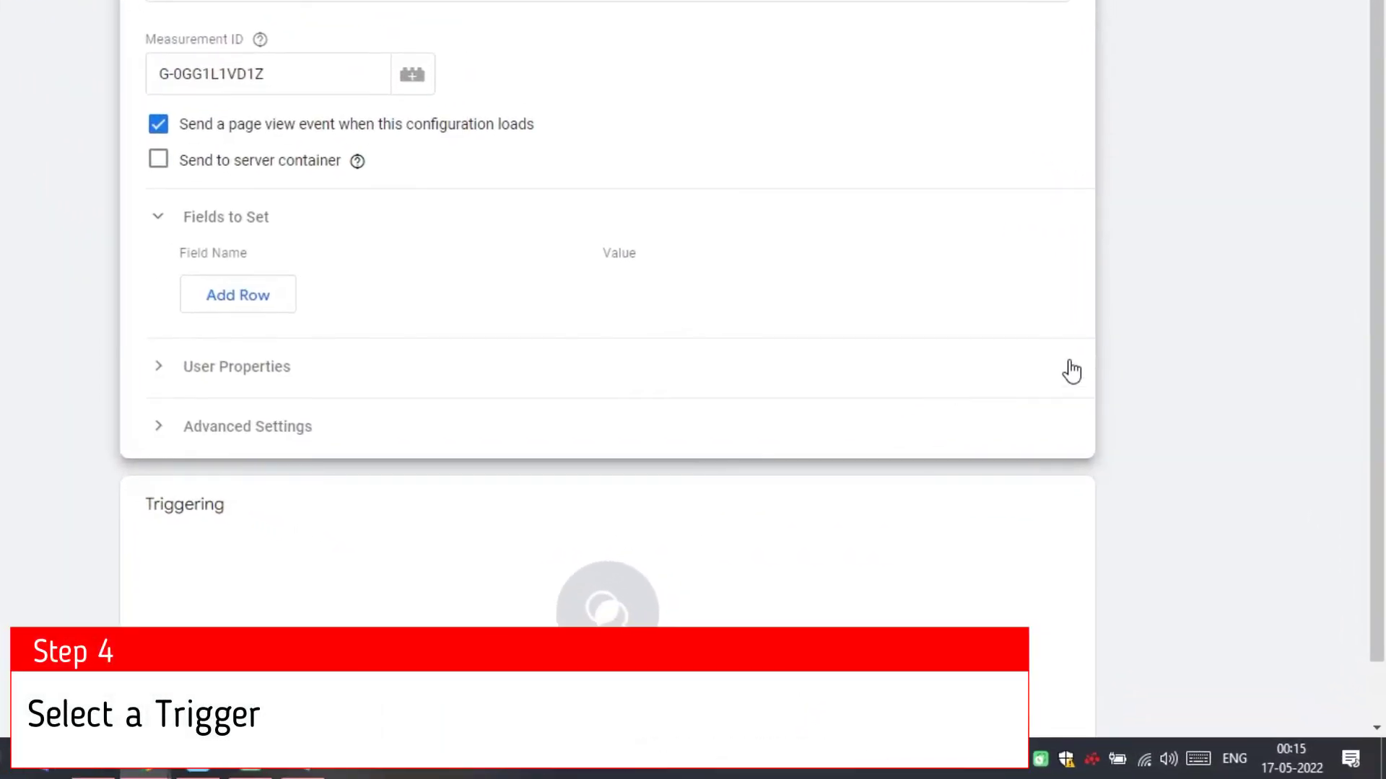
scroll(1281, 319, "down", 1)
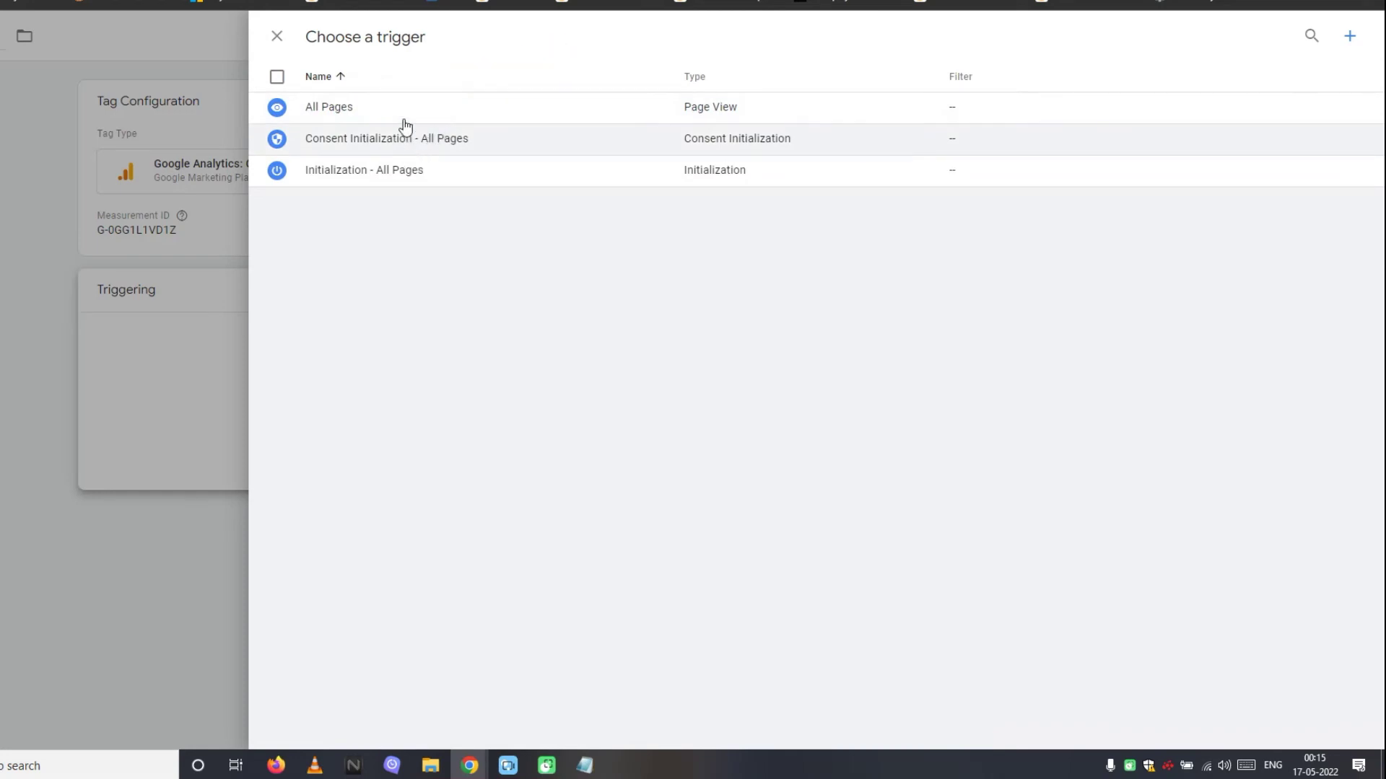
Step: Set the GA tag's trigger to All Pages and save the tag
left_click(367, 119)
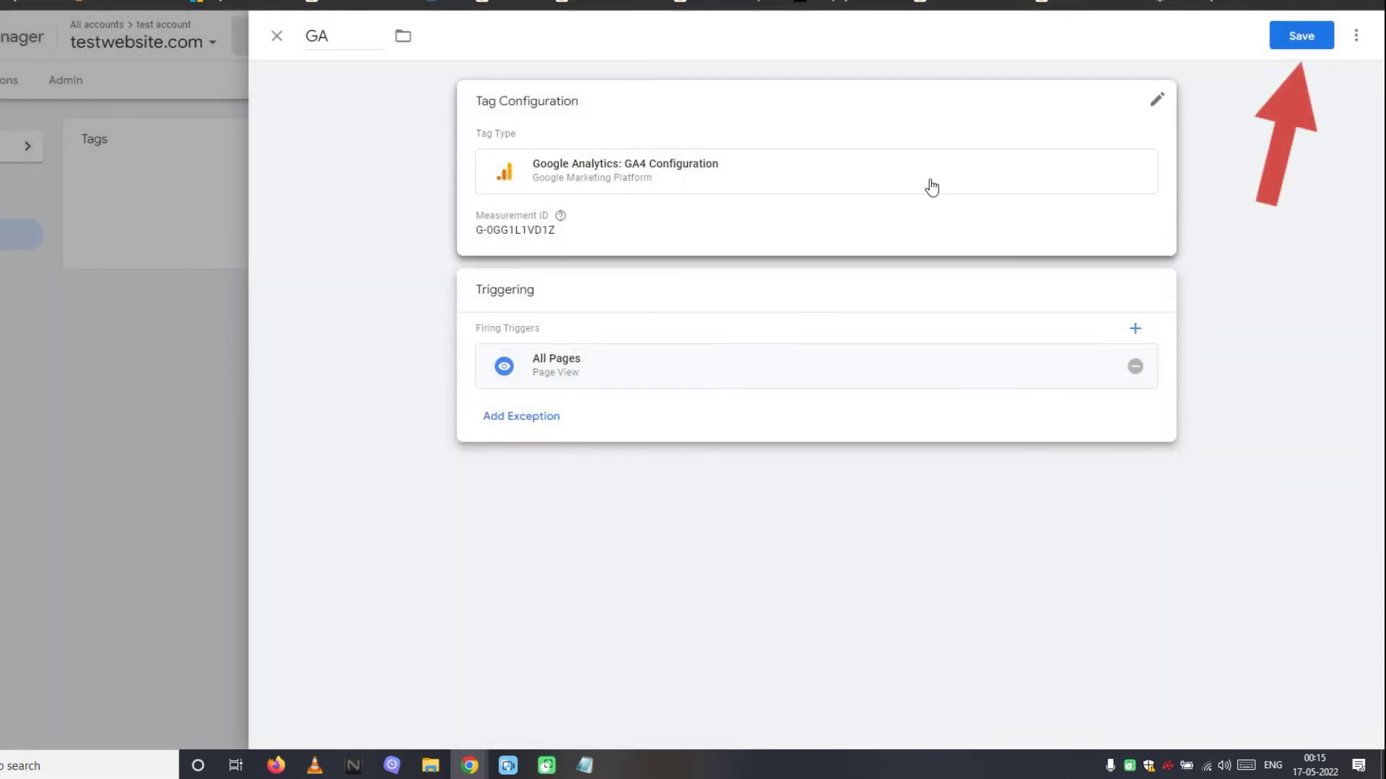
left_click(1276, 41)
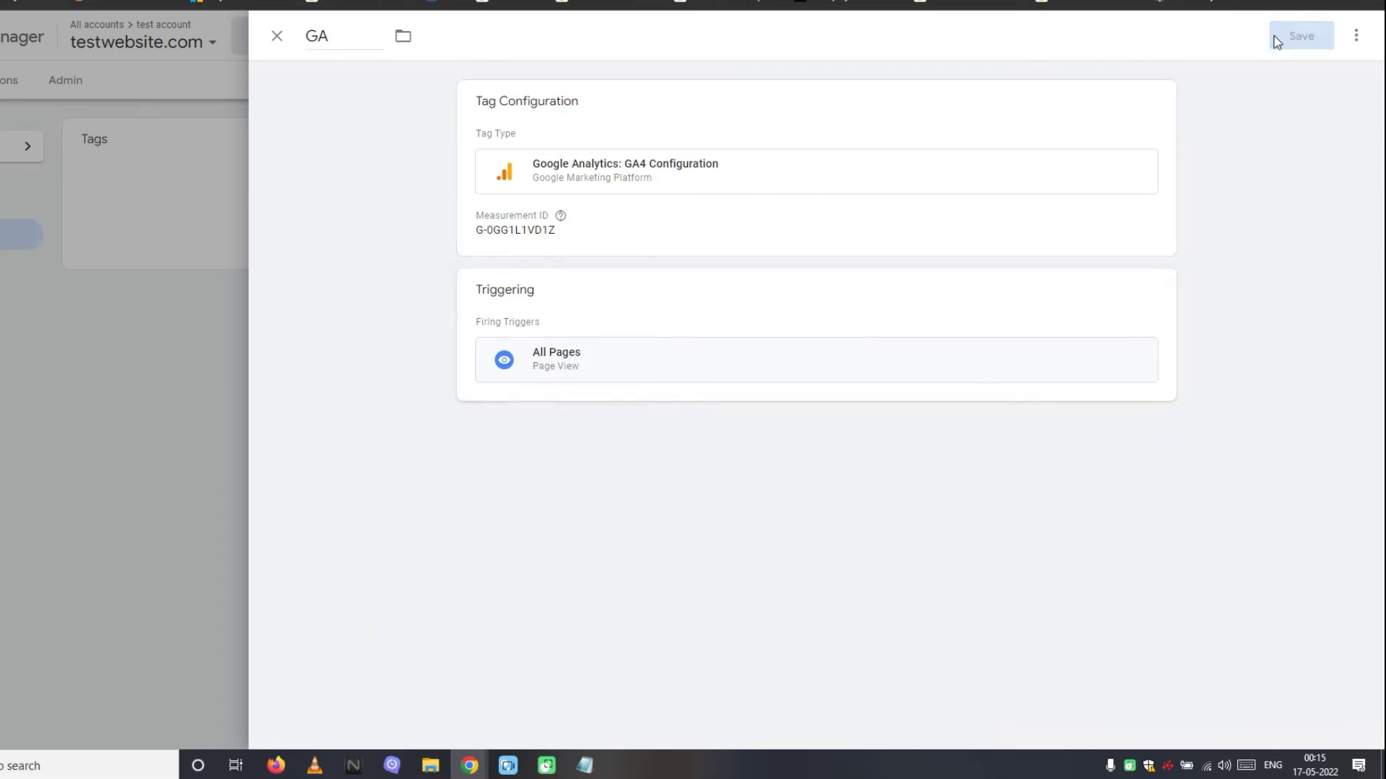